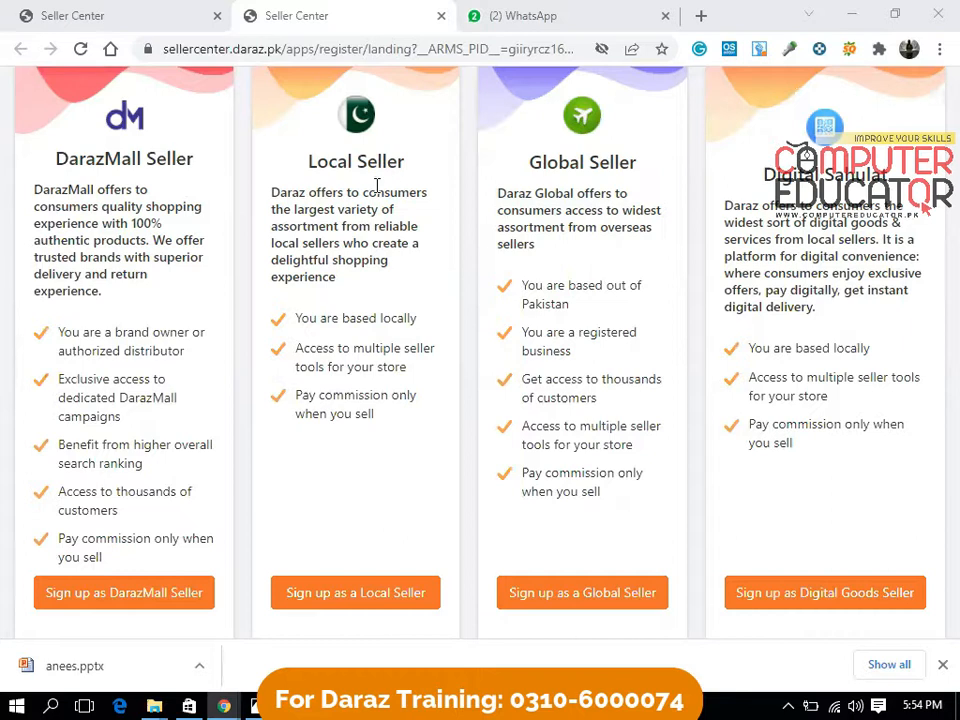
- Choose 'Sign up as a Local Seller' and confirm with YES to open the registration form
click(341, 596)
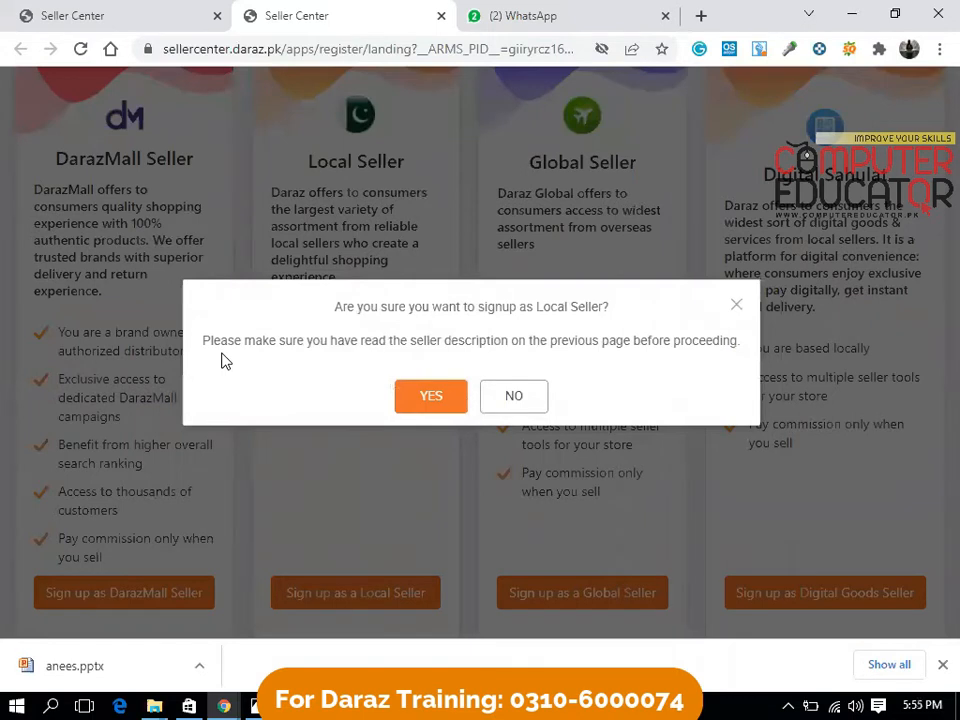
click(422, 406)
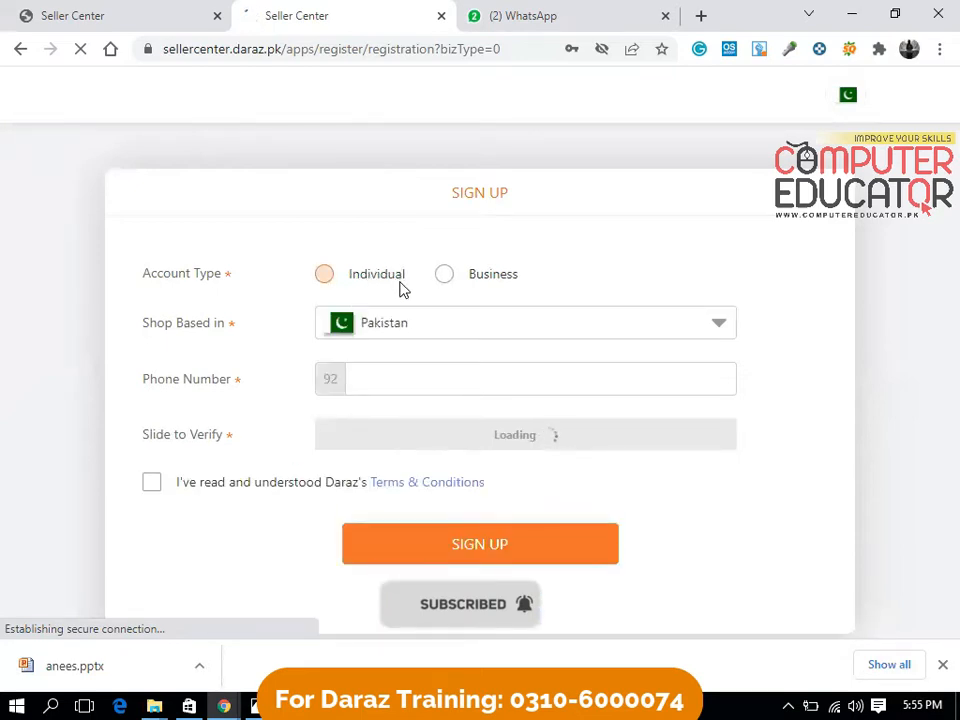
- Select the Individual account type, keep Pakistan as shop location, and paste in the phone number
click(515, 284)
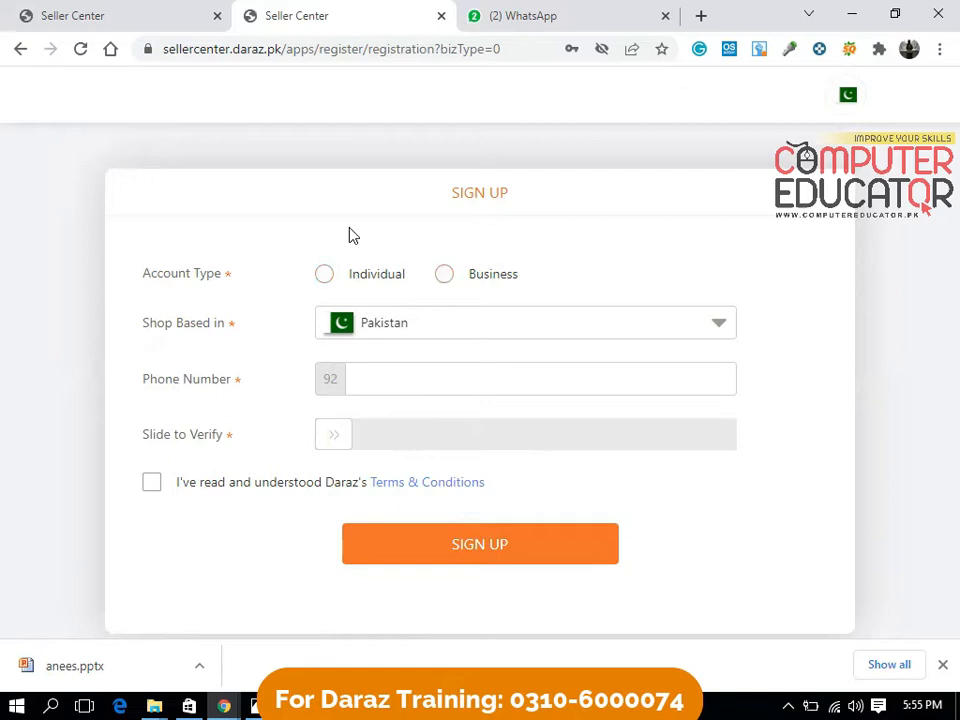
click(325, 278)
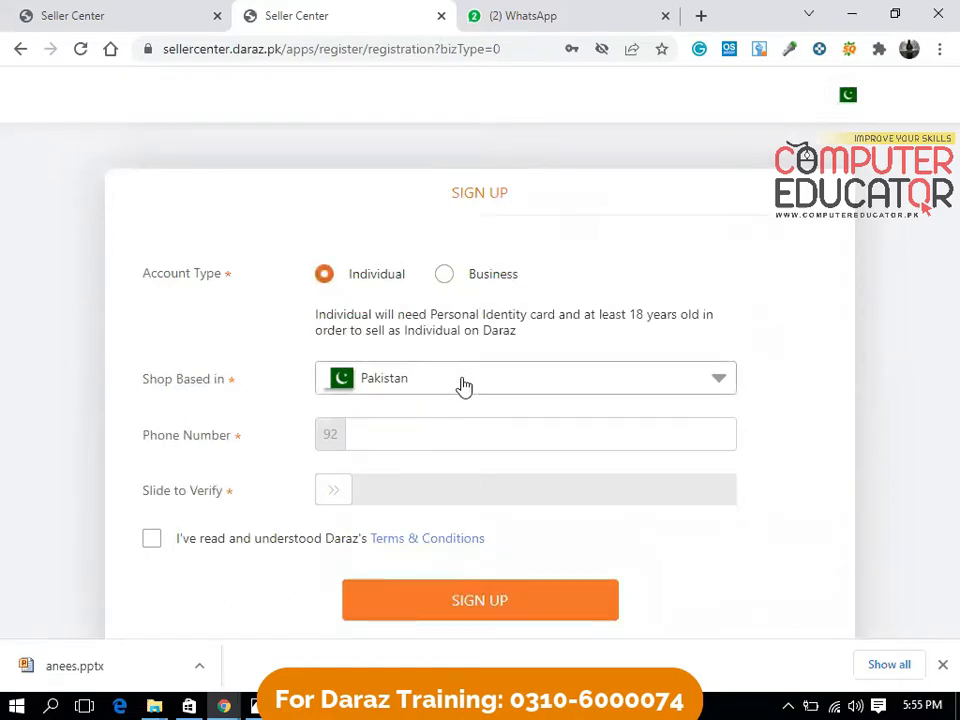
click(378, 436)
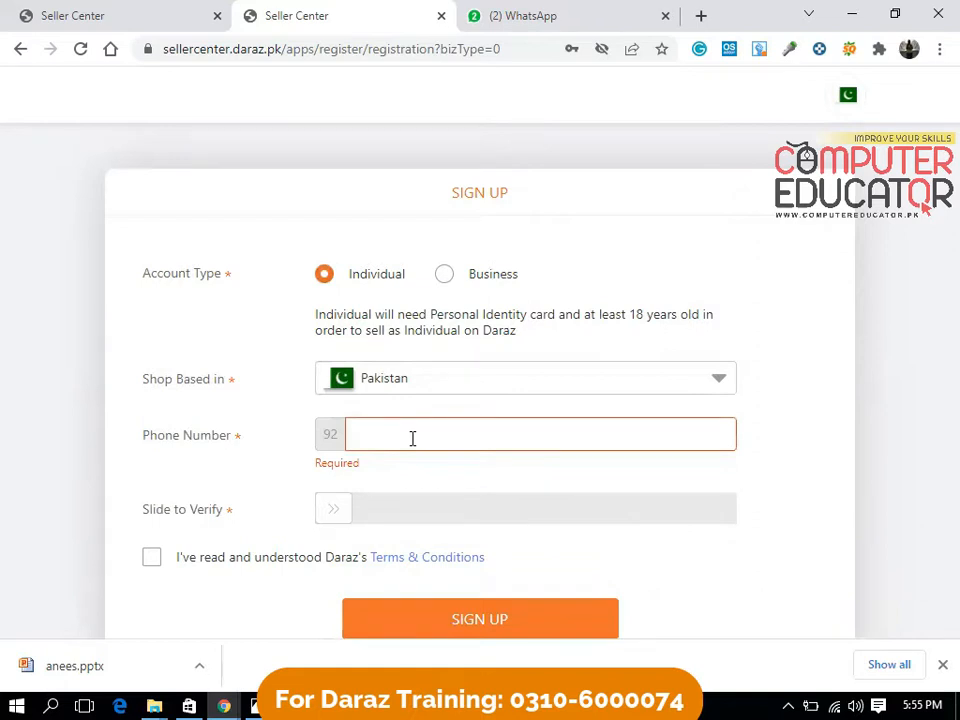
click(718, 388)
click(718, 388)
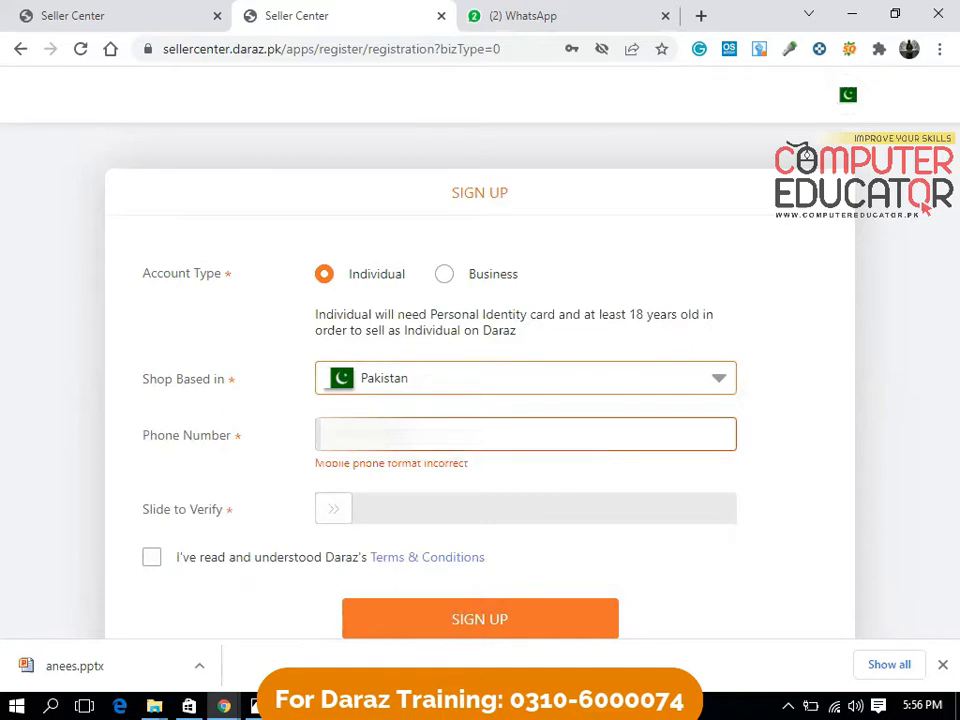
key(BackSpace)
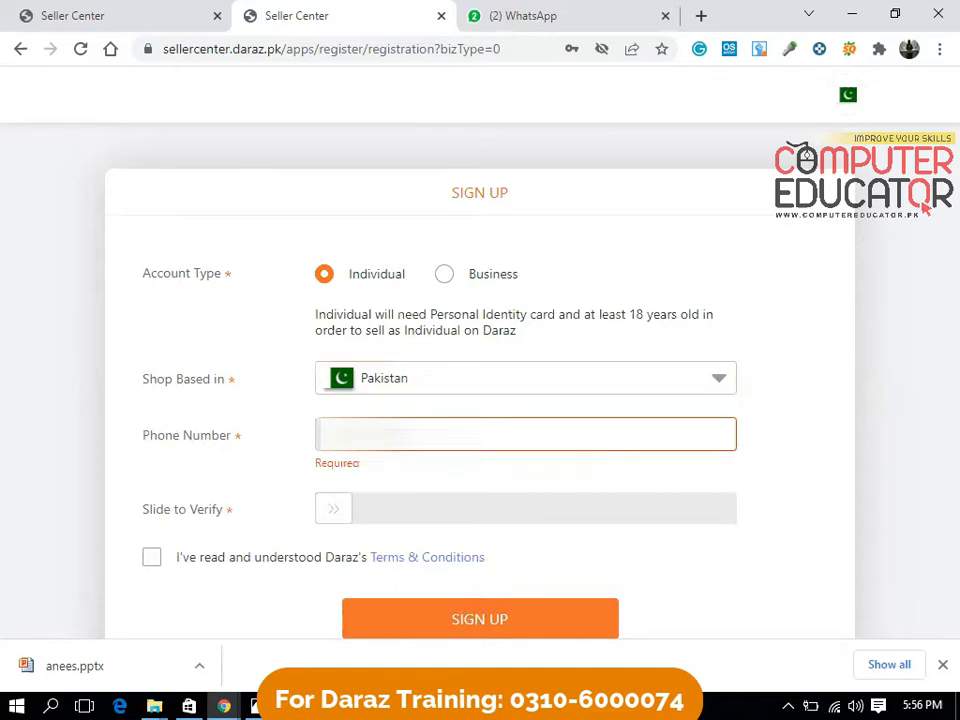
key(ctrl+v)
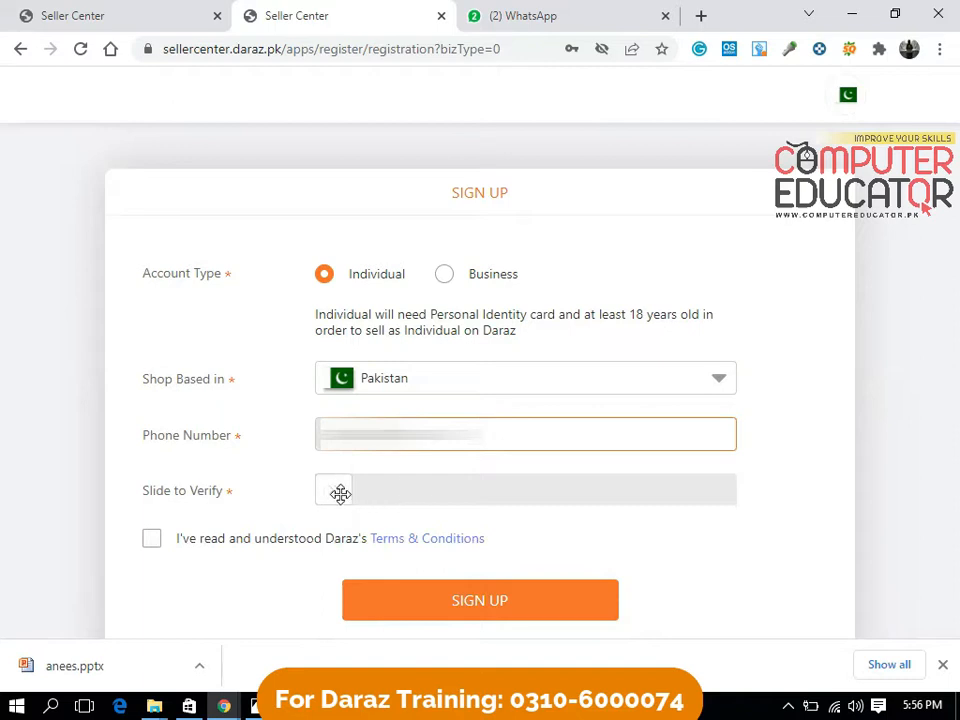
- Drag the Slide to Verify handle fully right so the verification code field appears
drag(331, 490, 744, 495)
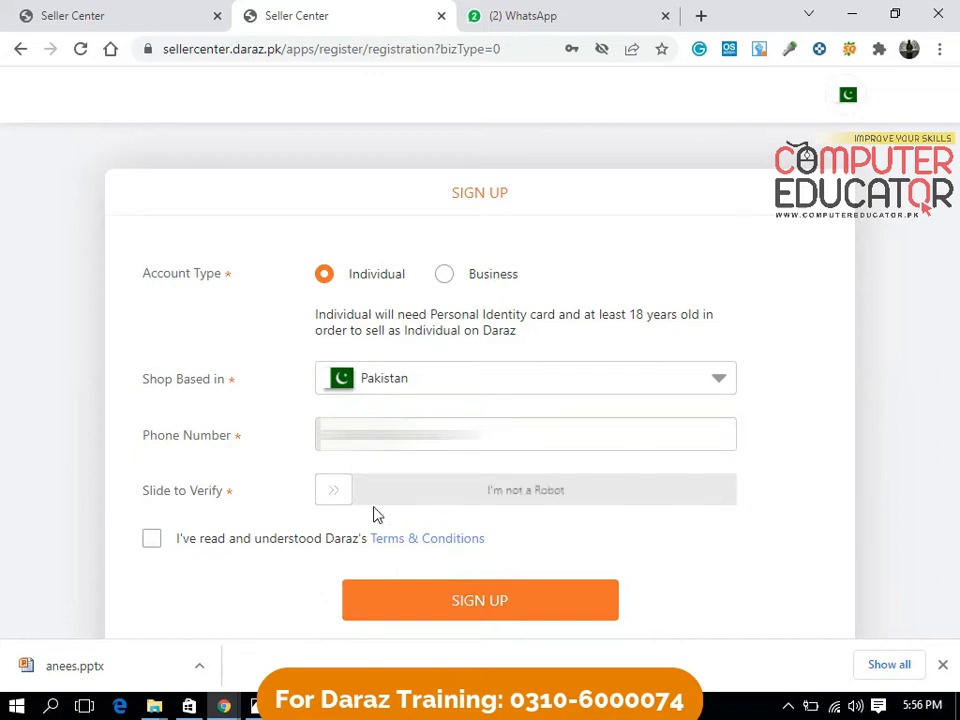
drag(337, 493, 784, 502)
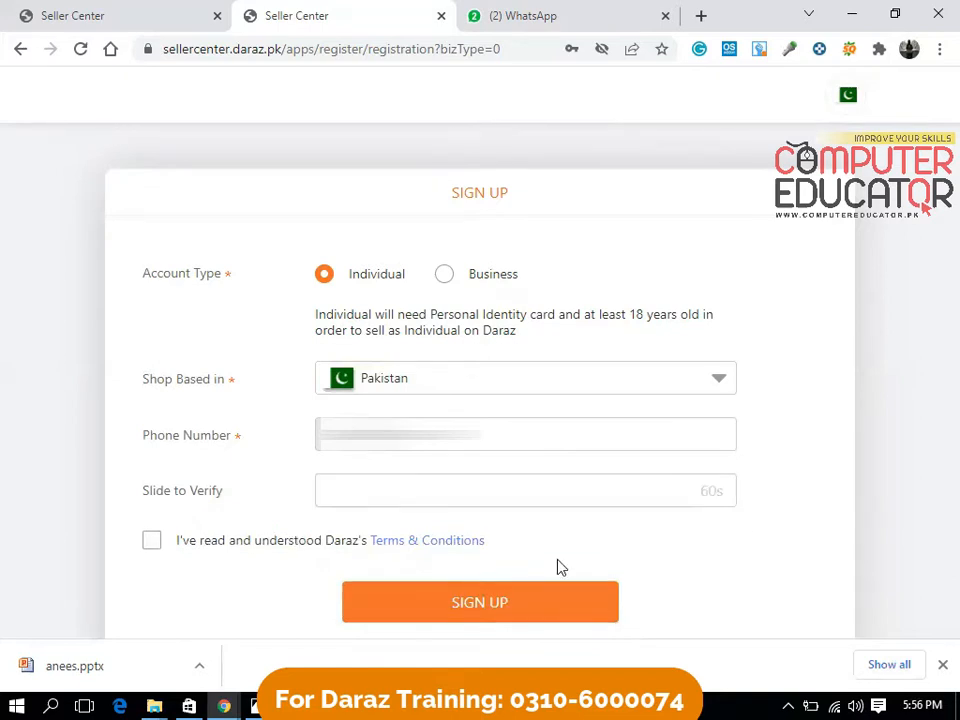
click(400, 493)
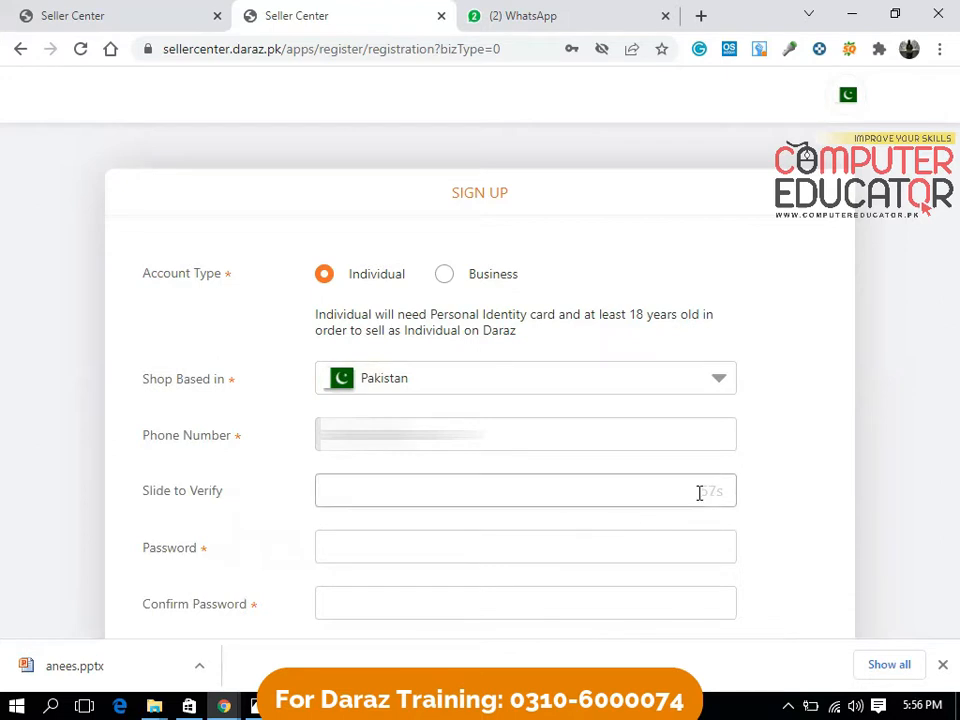
click(564, 492)
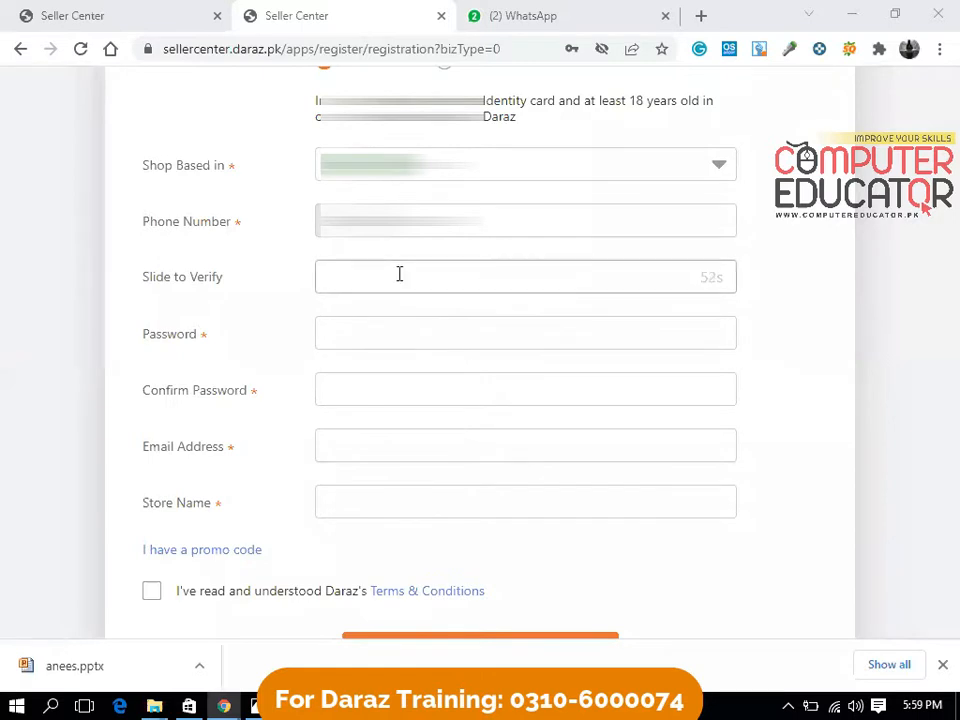
click(399, 273)
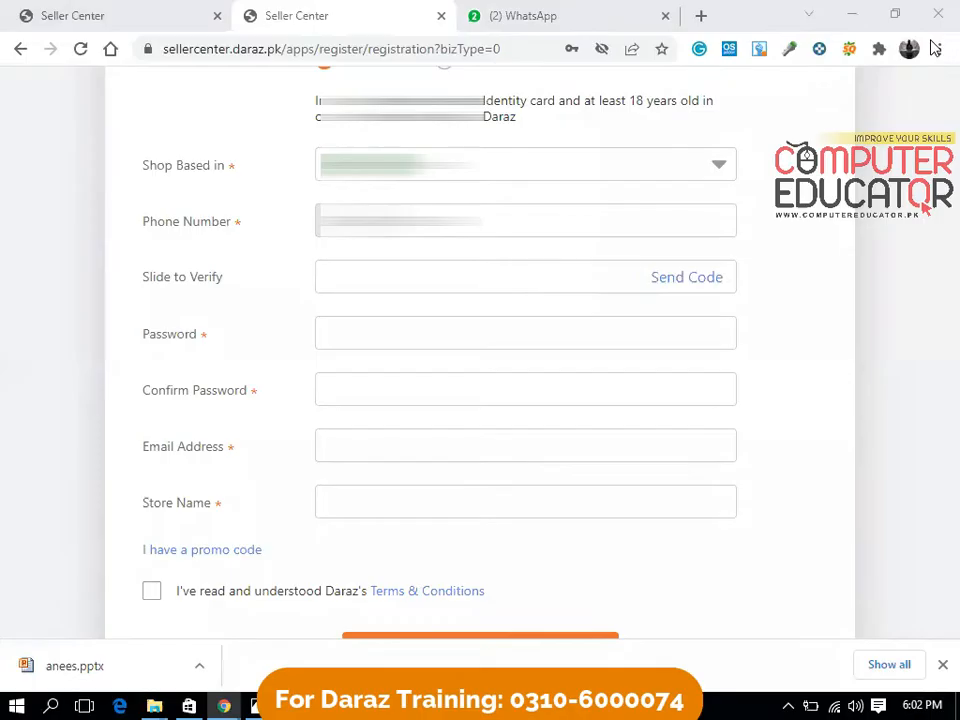
- Request a new SMS code and enter the received verification code
click(677, 284)
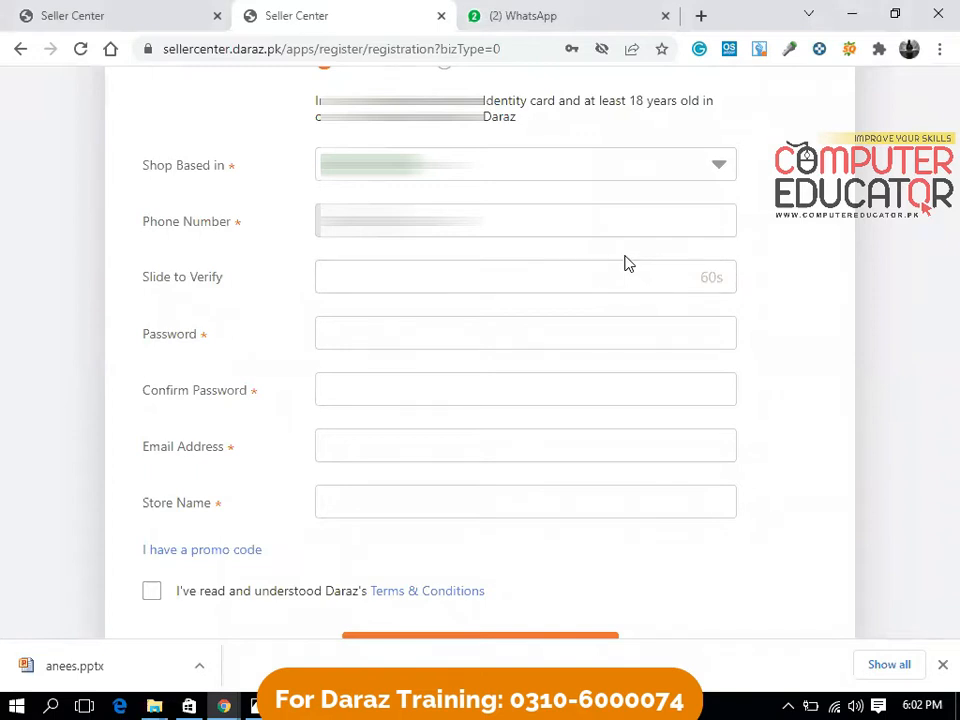
click(393, 281)
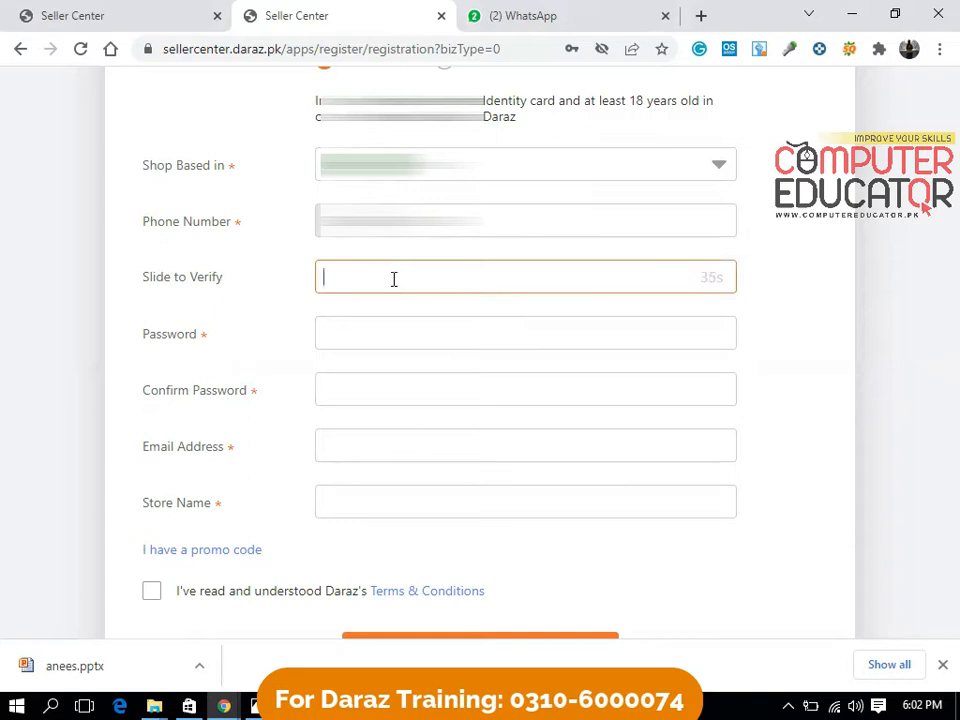
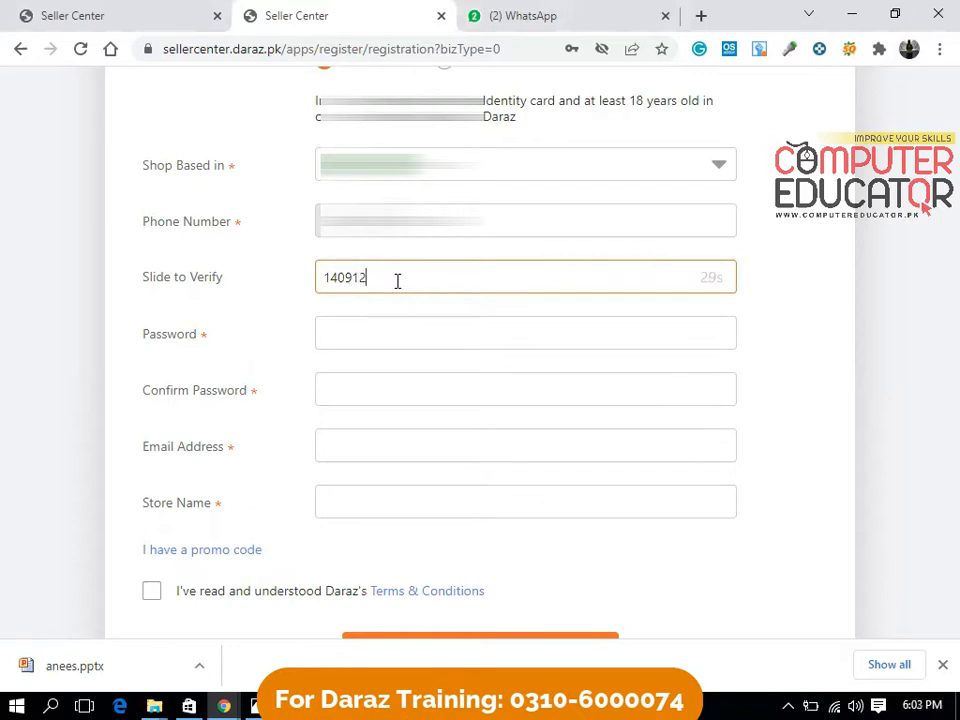
- Enter the account password, clearing and retyping it after the first attempt
click(360, 334)
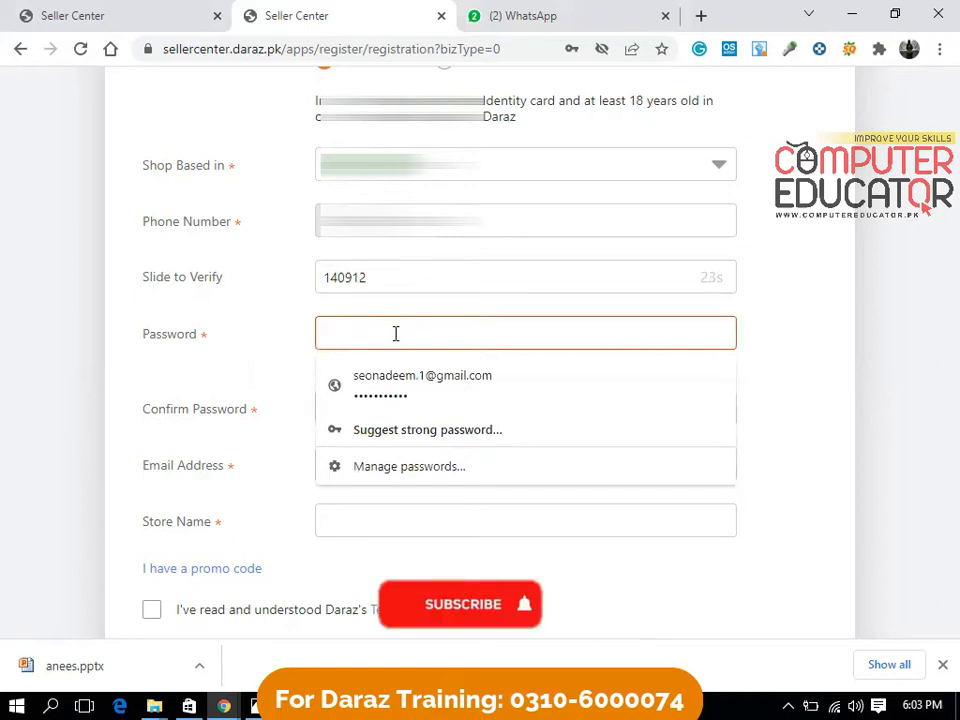
text(•••)
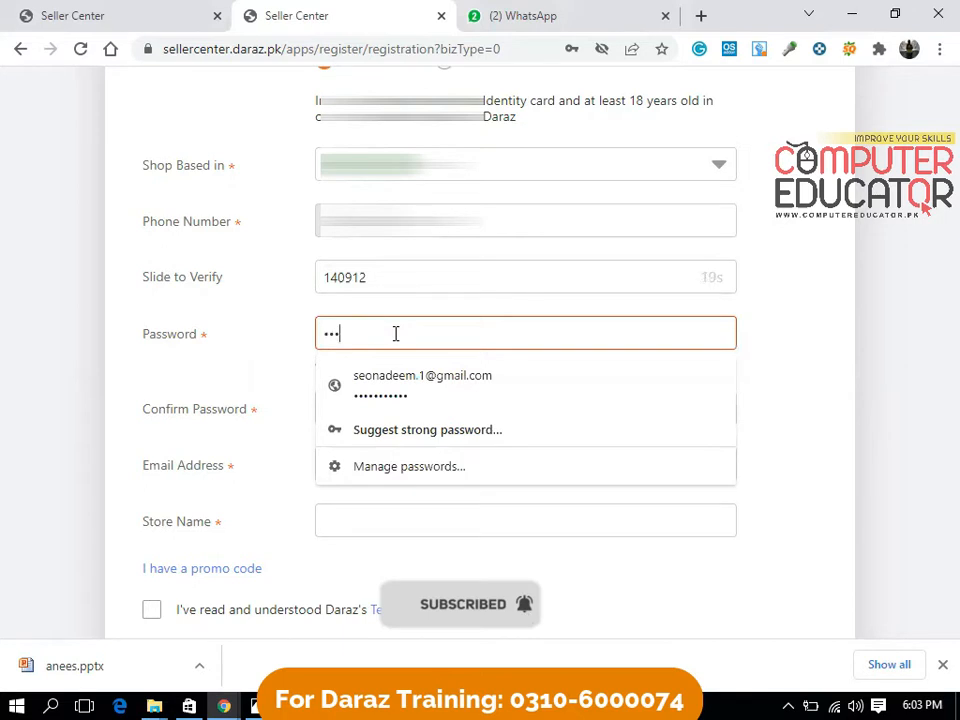
text(••••••)
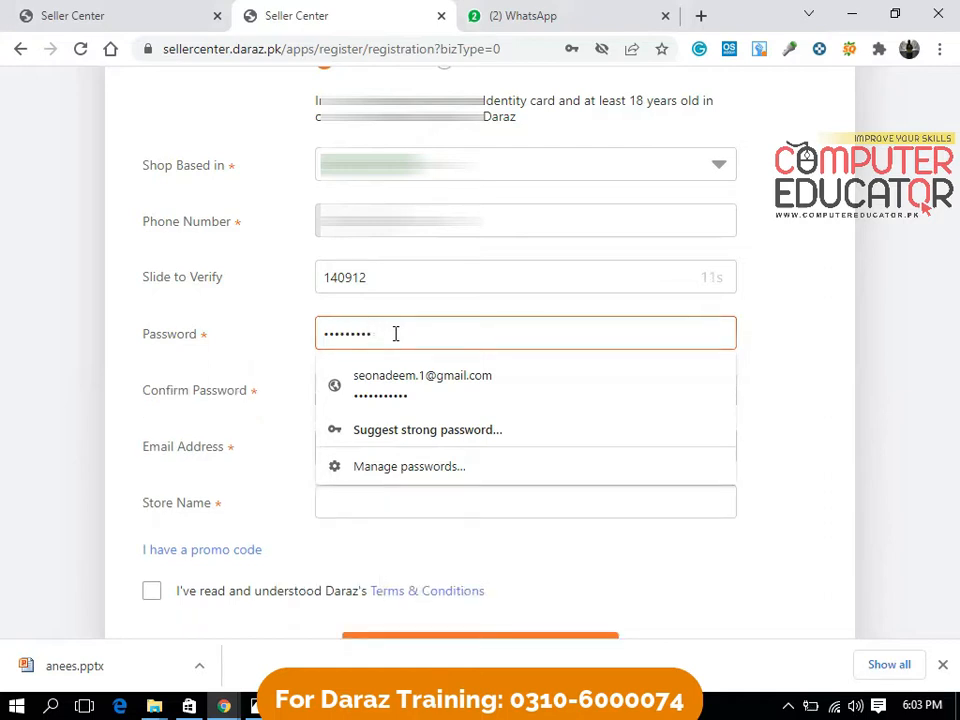
key(ctrl+a)
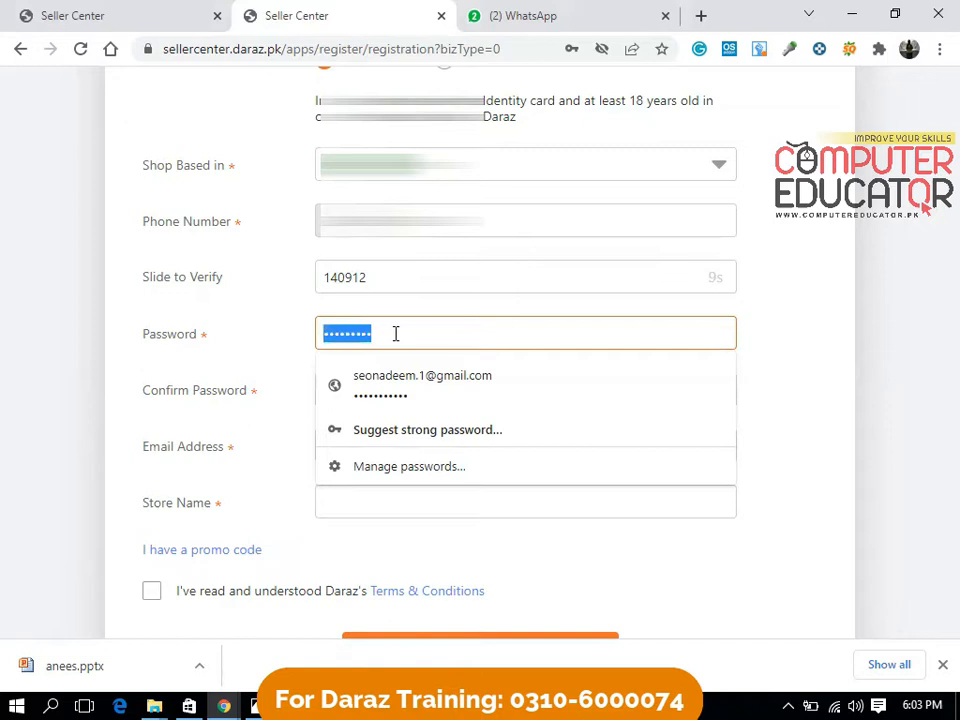
key(BackSpace)
text(•)
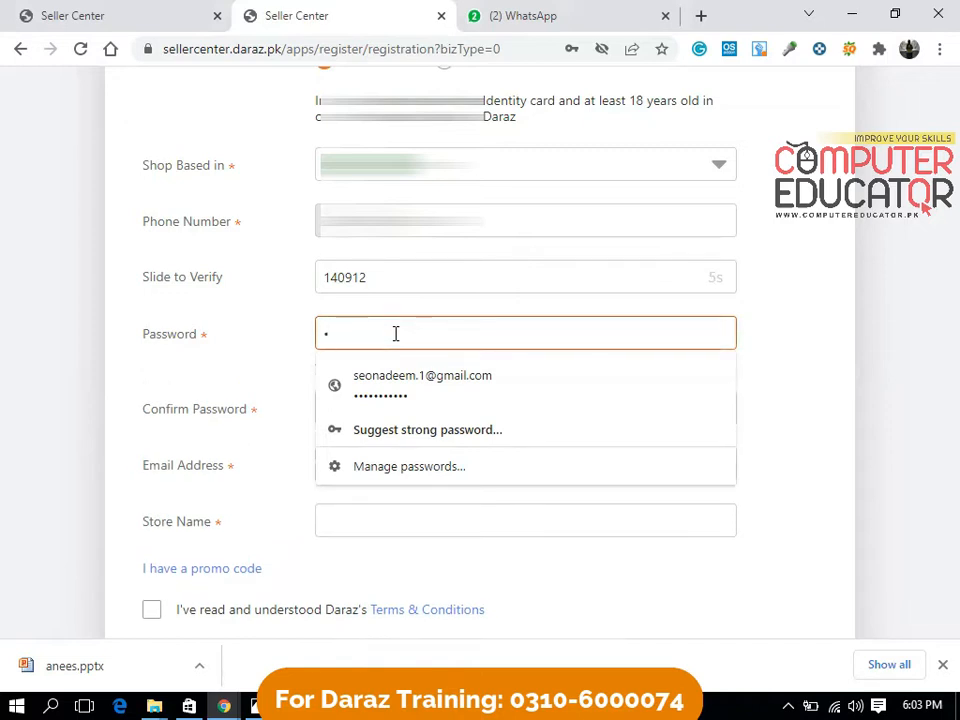
text(•••••)
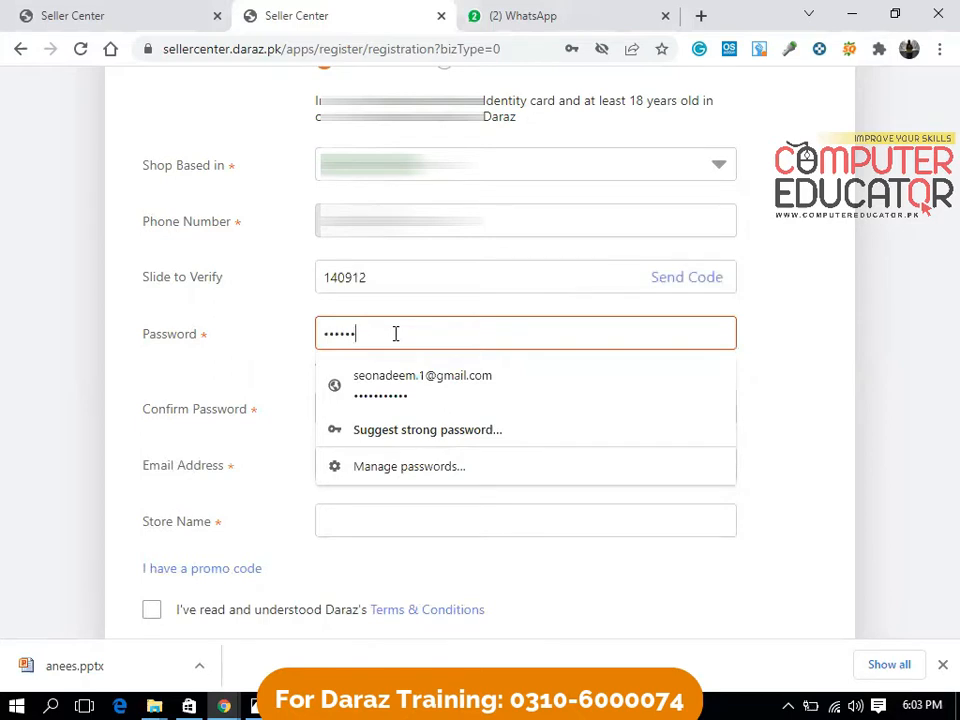
text(••••)
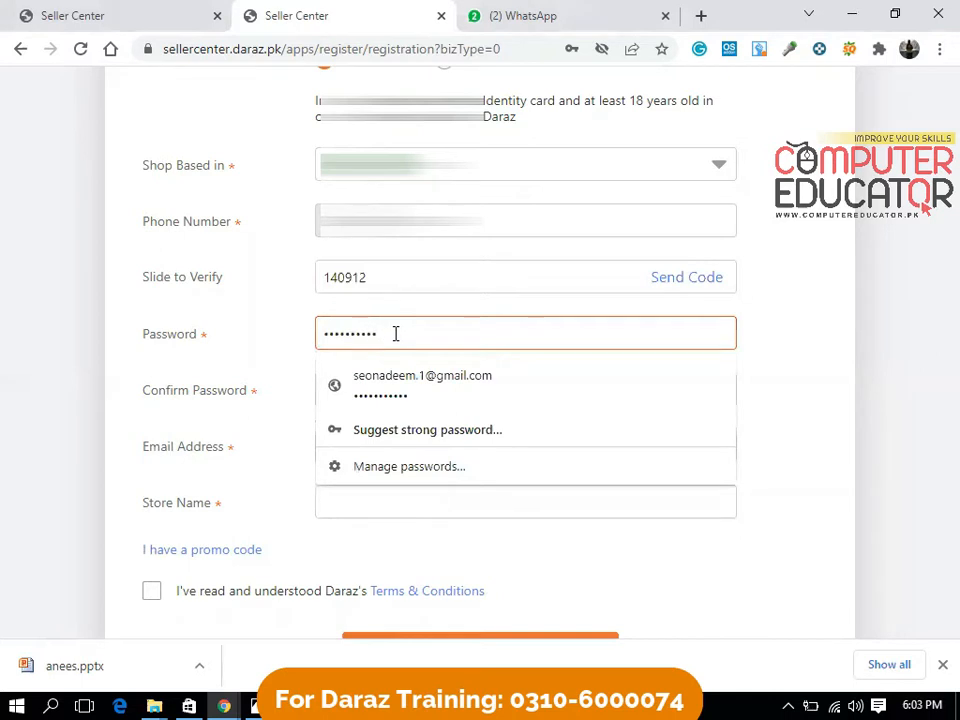
click(794, 335)
- Retype the password in Confirm Password and enter the seller's Gmail address
click(390, 397)
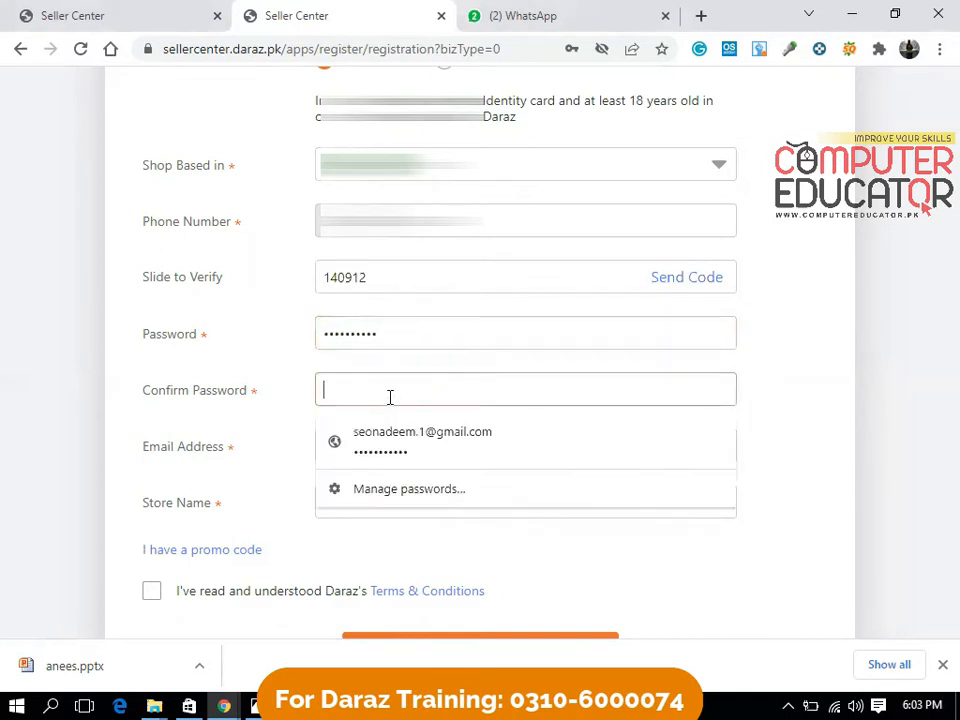
text(•••)
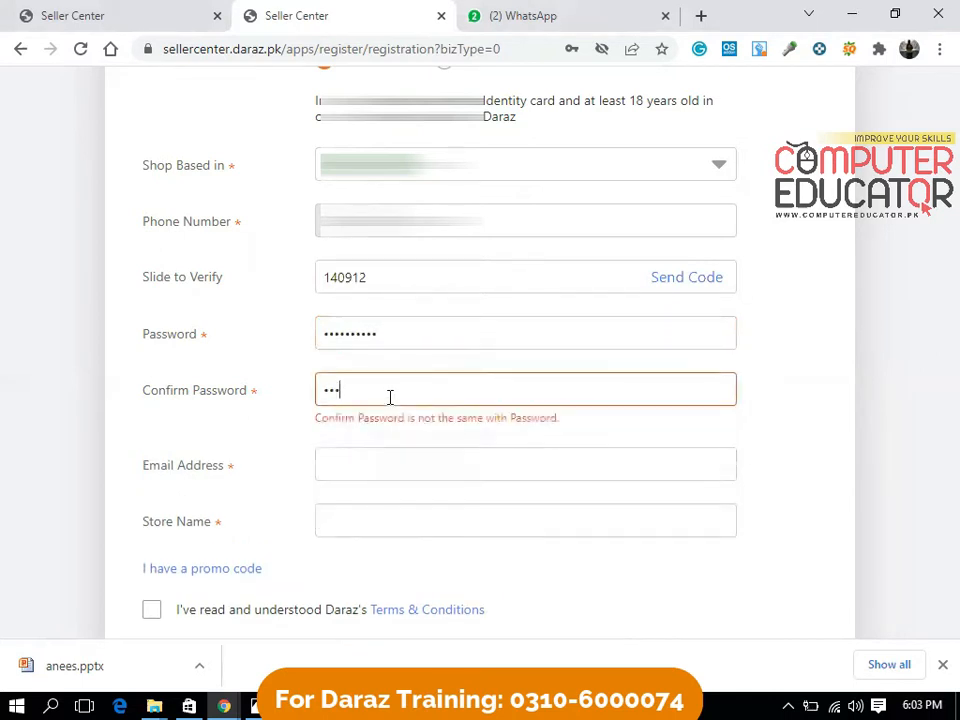
text(•••••••)
click(364, 452)
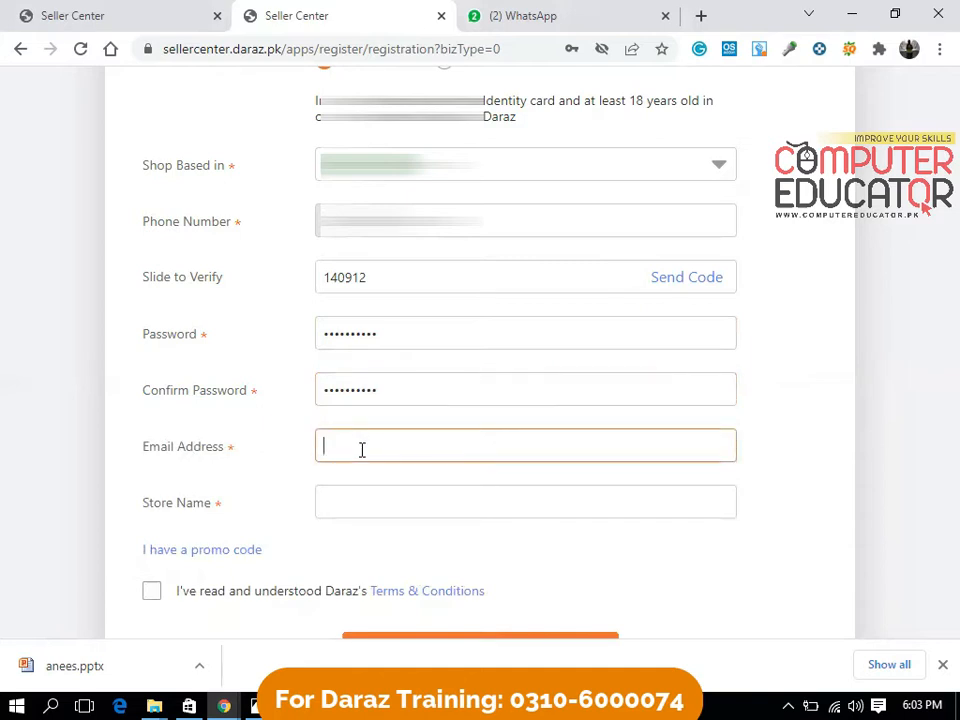
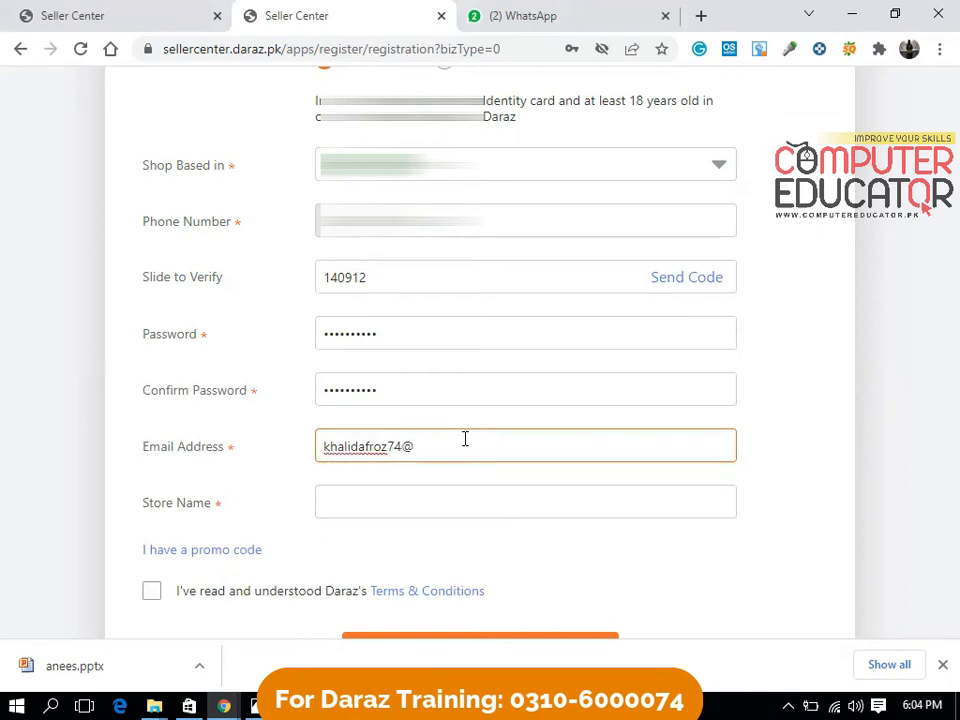
- Enter store name 'Wooden Shop', accept the Terms & Conditions, and submit SIGN UP
click(423, 502)
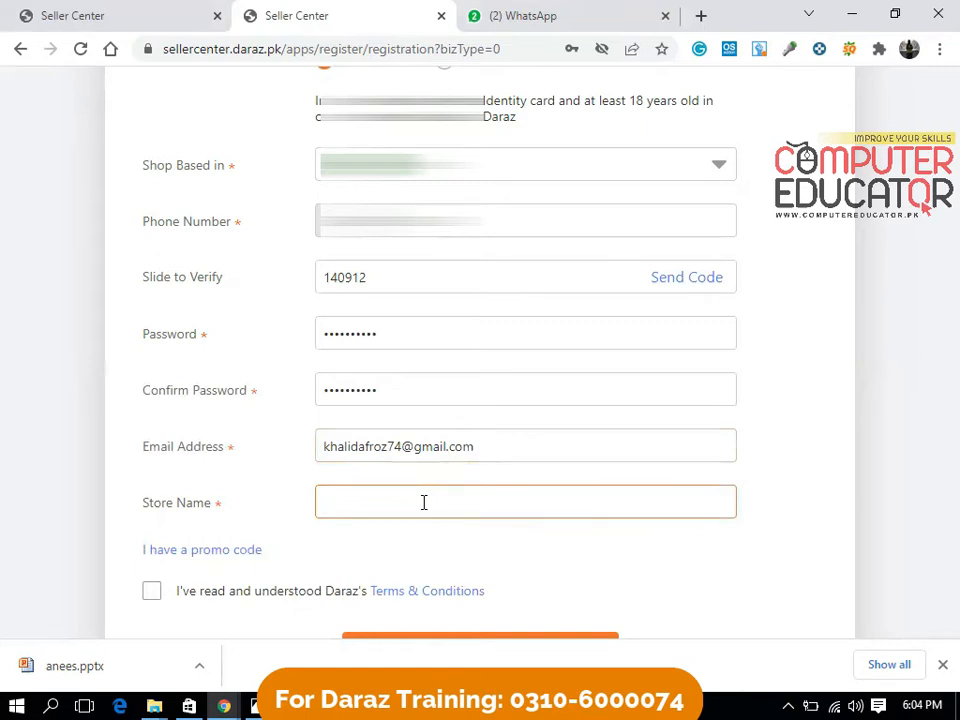
text(Wooden Shop)
click(151, 590)
scroll(536, 516, down, 2)
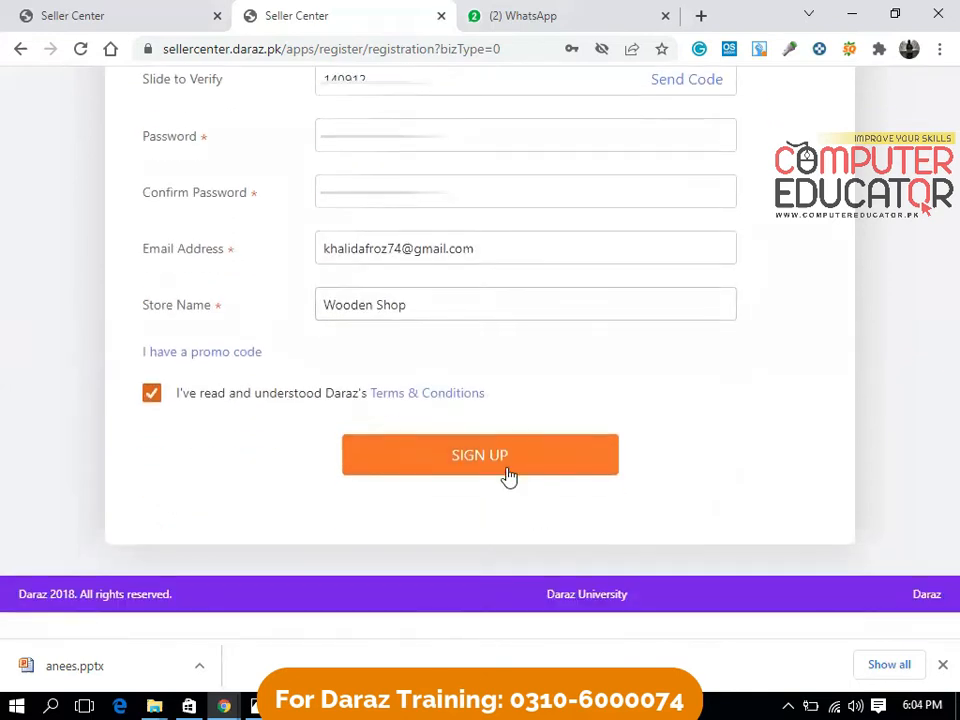
click(560, 478)
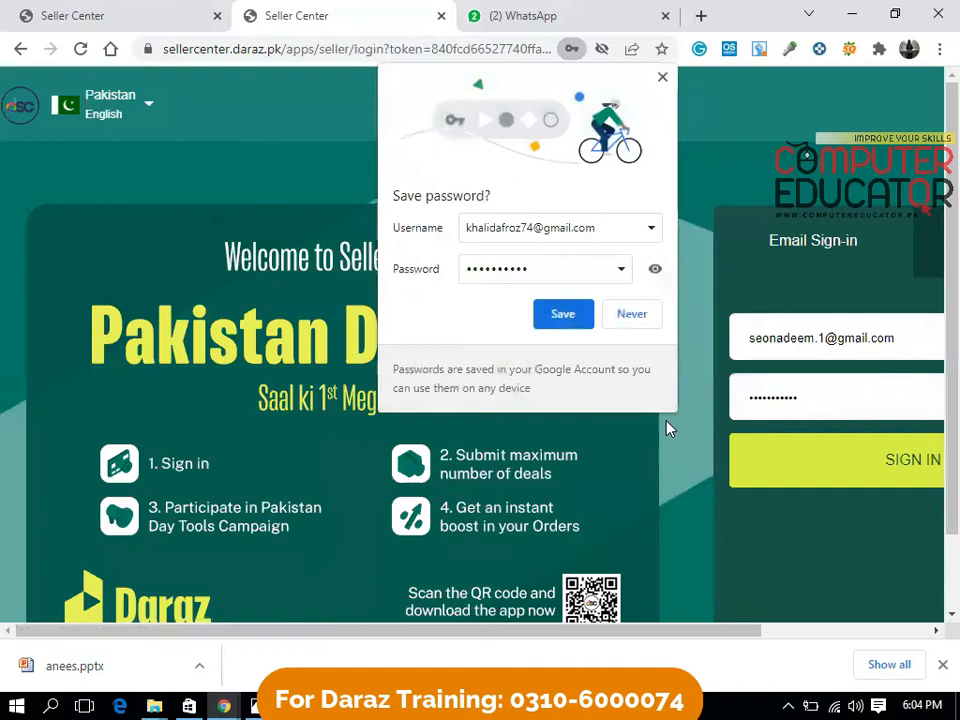
- Save the new password in the browser and sign in to the Wooden Shop account
click(564, 316)
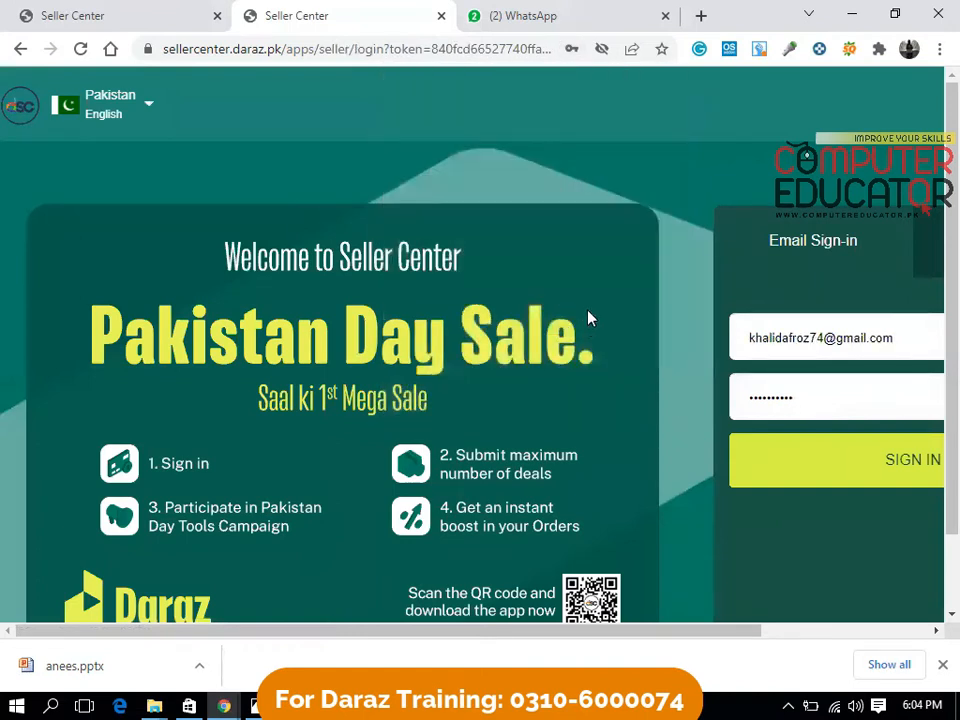
click(806, 467)
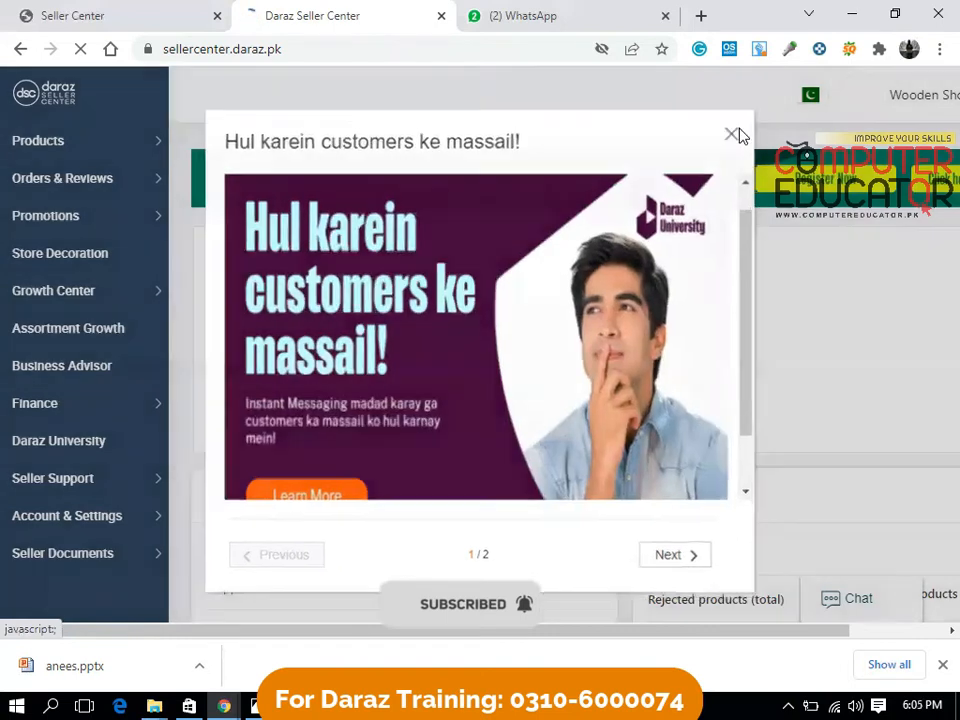
- Close the announcement popup and open the Manage Address Book card from the to-do list
click(738, 132)
scroll(424, 354, down, 3)
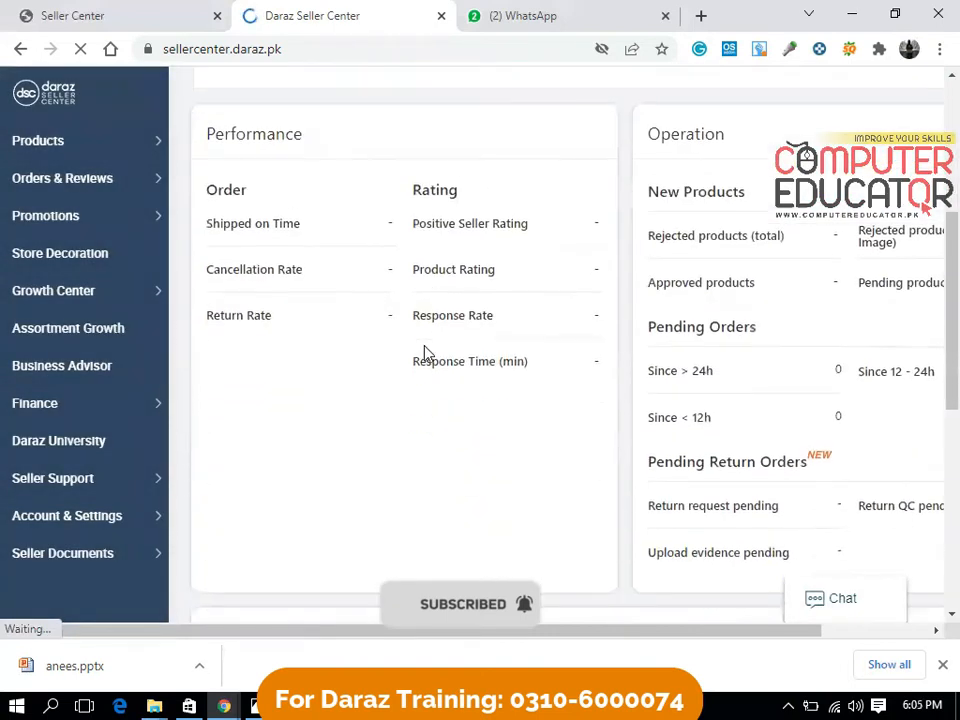
scroll(423, 290, up, 3)
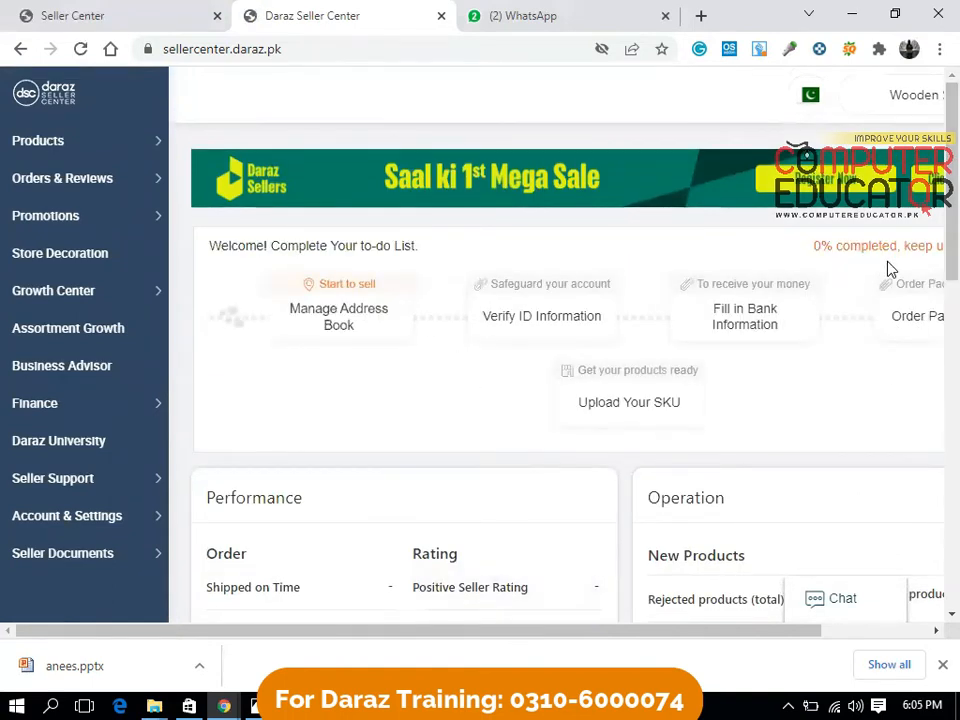
drag(773, 632, 699, 643)
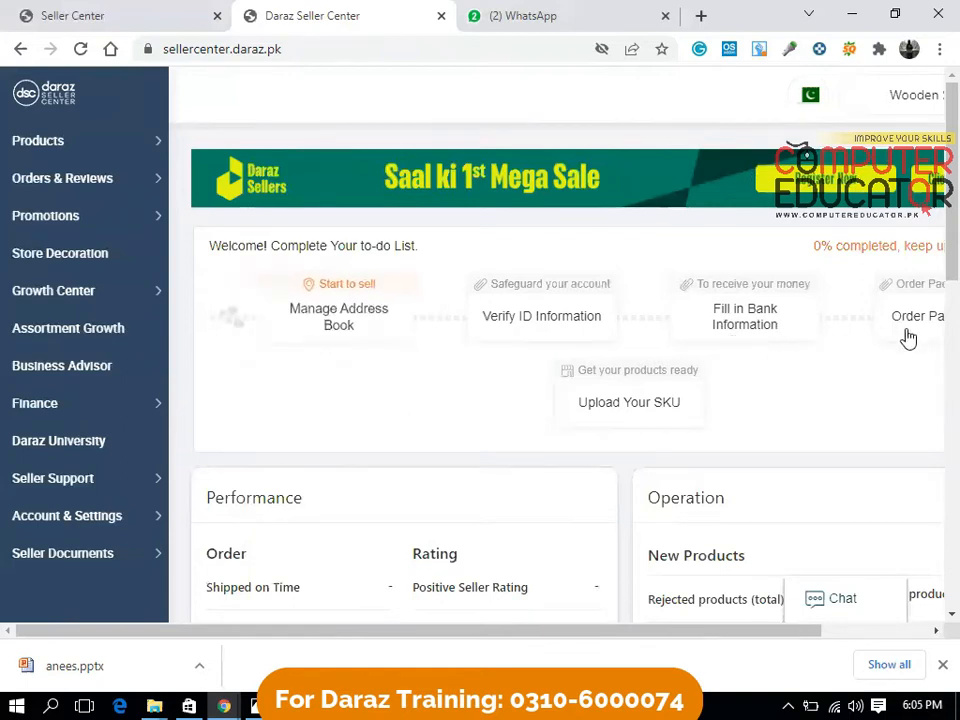
drag(579, 634, 703, 587)
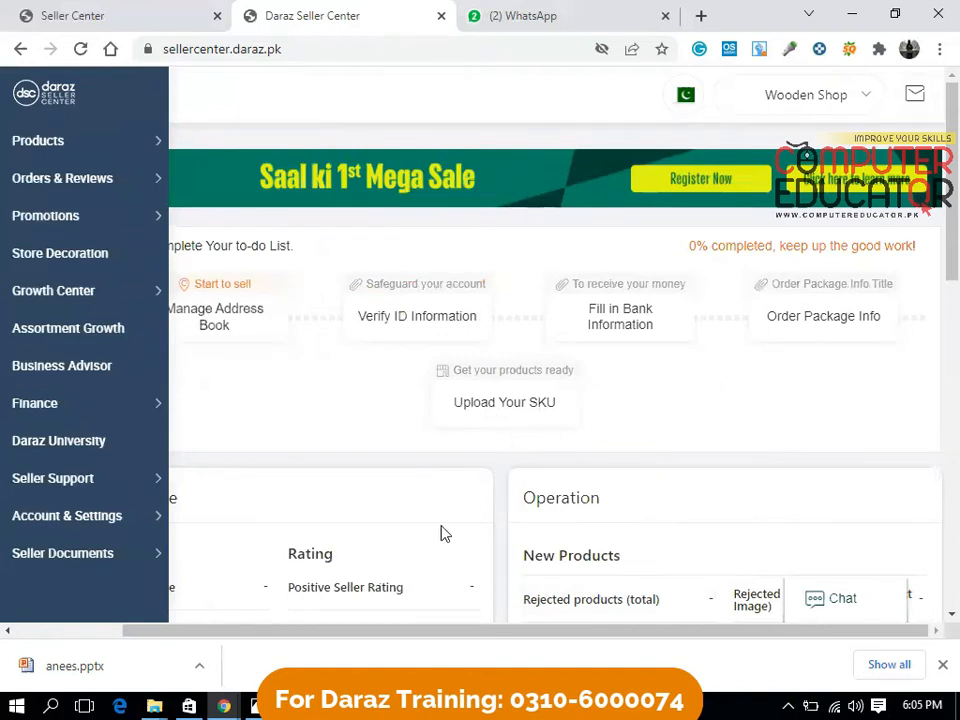
drag(437, 634, 270, 634)
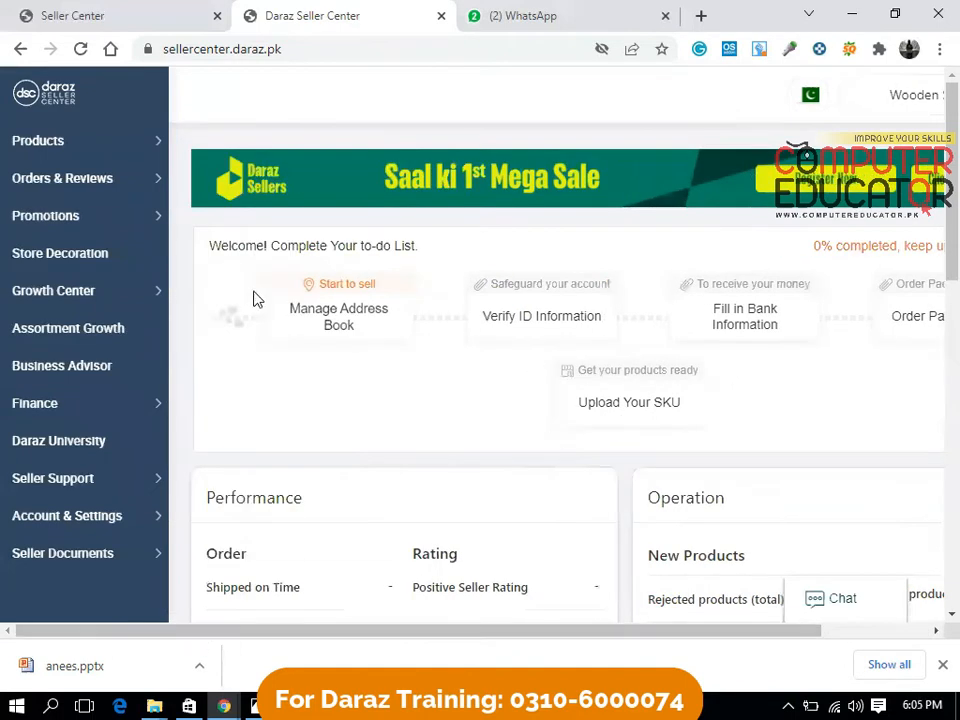
click(321, 325)
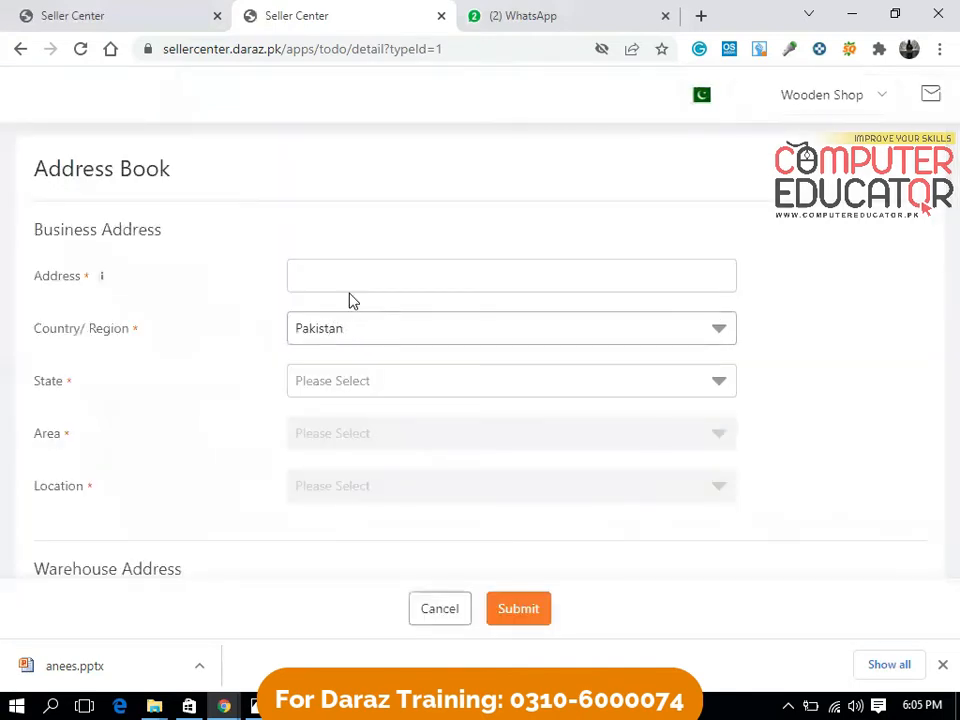
- Type 'plot A' into the Business Address field
click(337, 281)
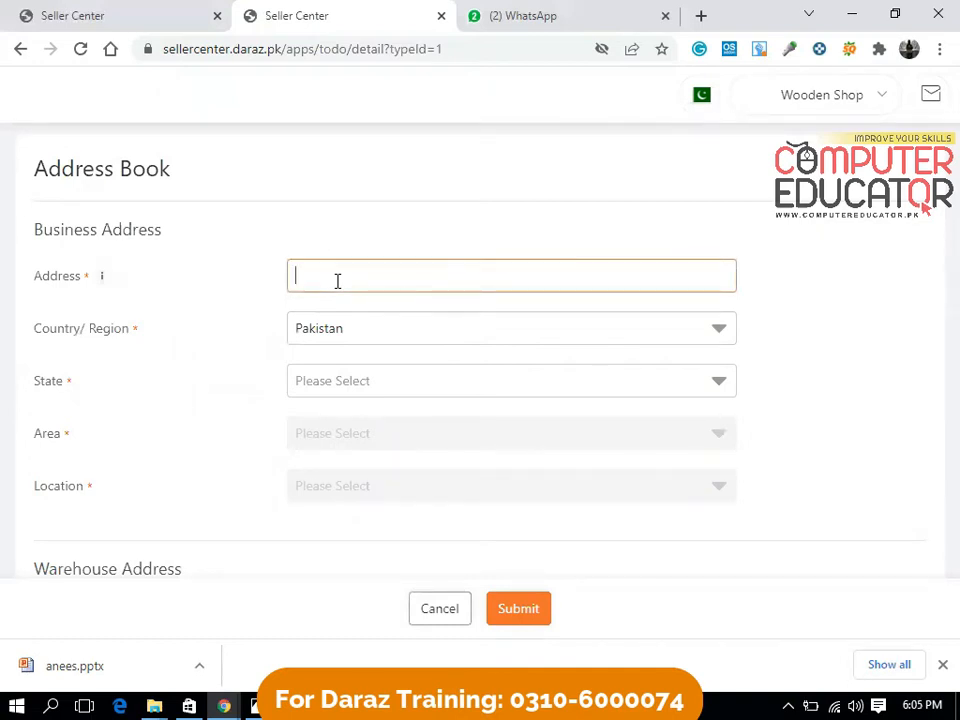
text(plot )
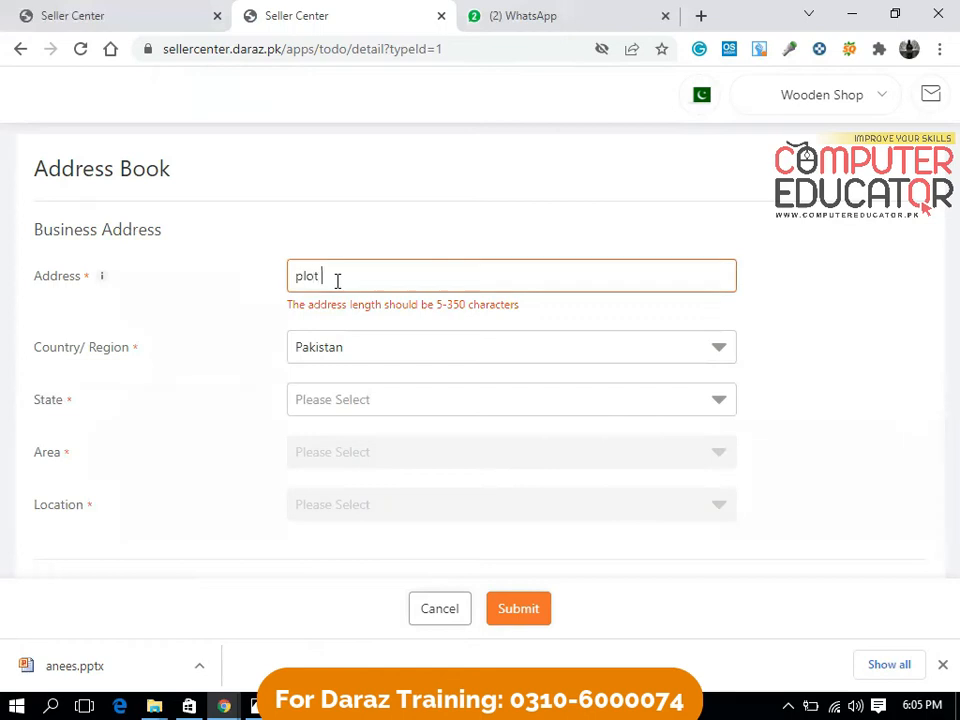
text(A)
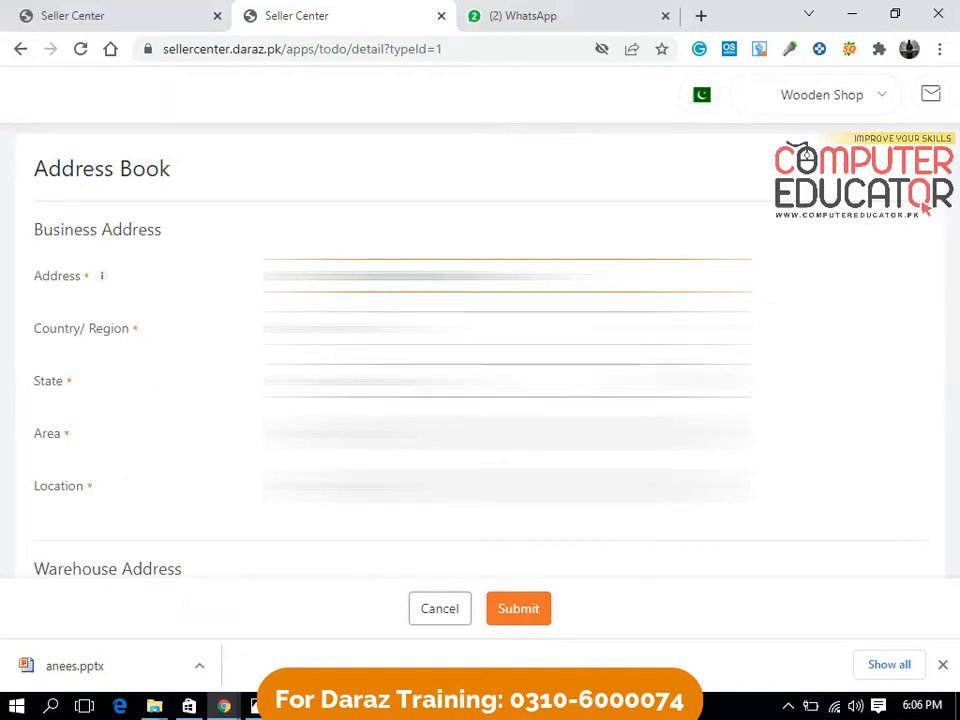
- Pick the business address state and area from the dropdowns, then submit the address book
click(507, 381)
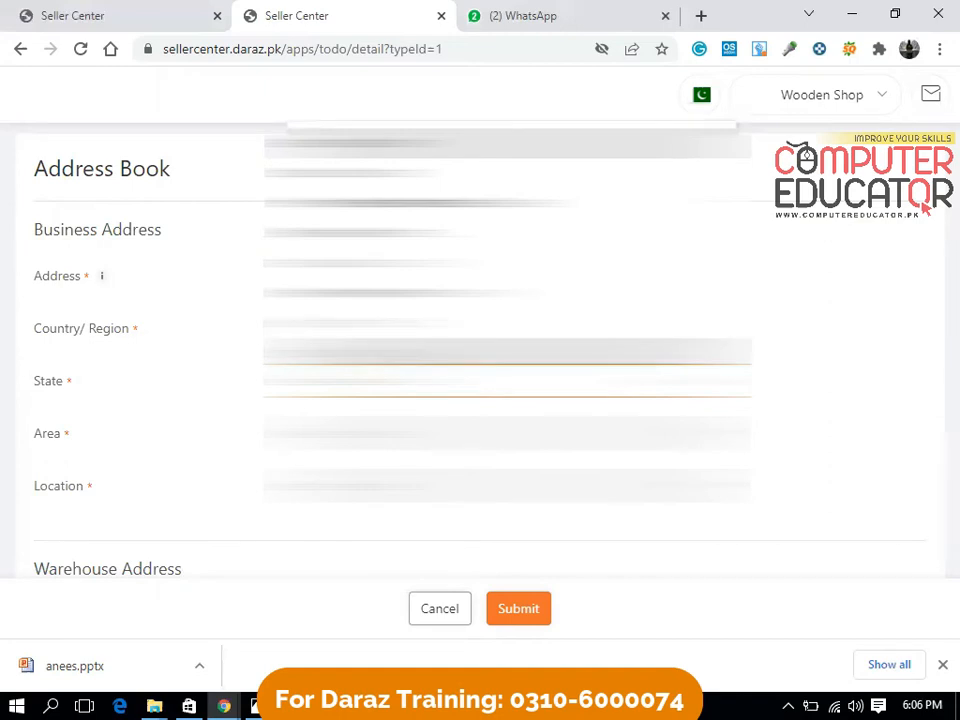
click(450, 352)
scroll(507, 360, down, 1)
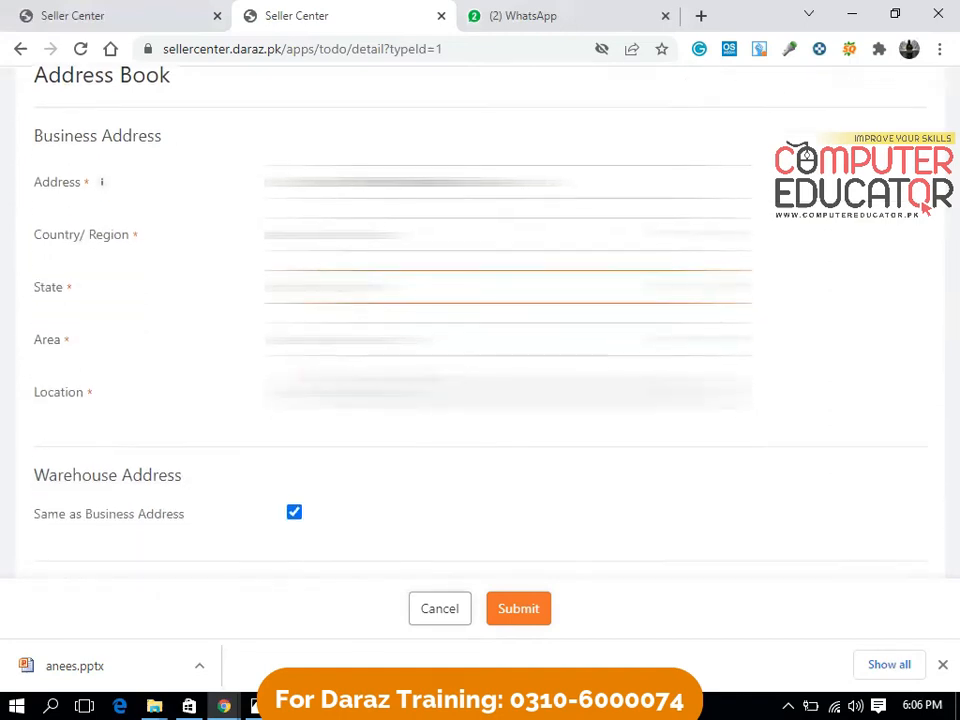
click(507, 340)
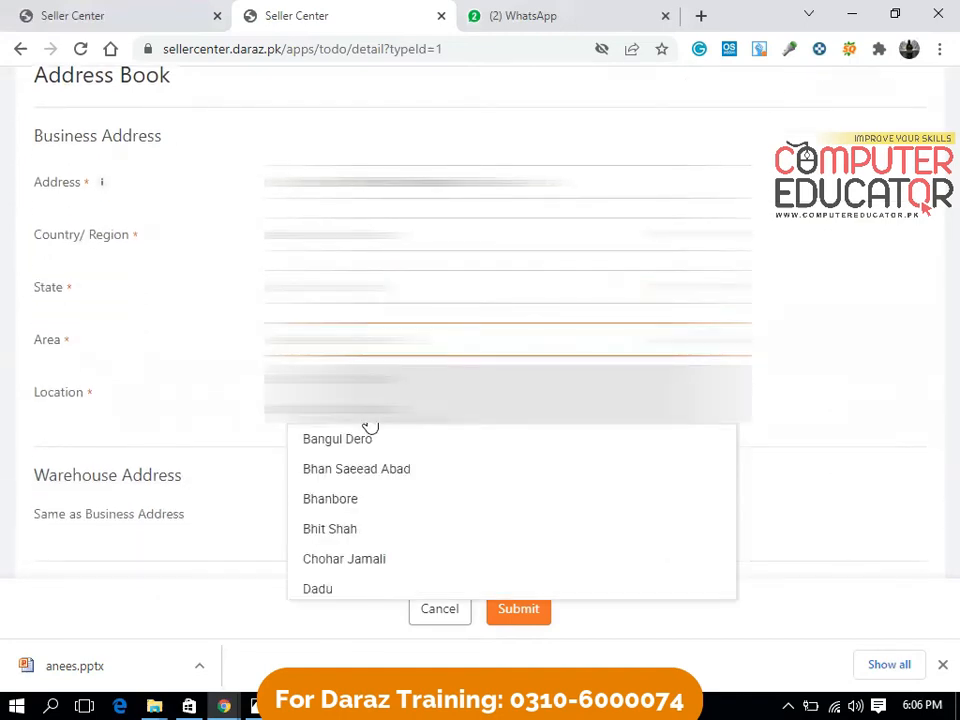
scroll(369, 428, down, 2)
scroll(367, 463, down, 8)
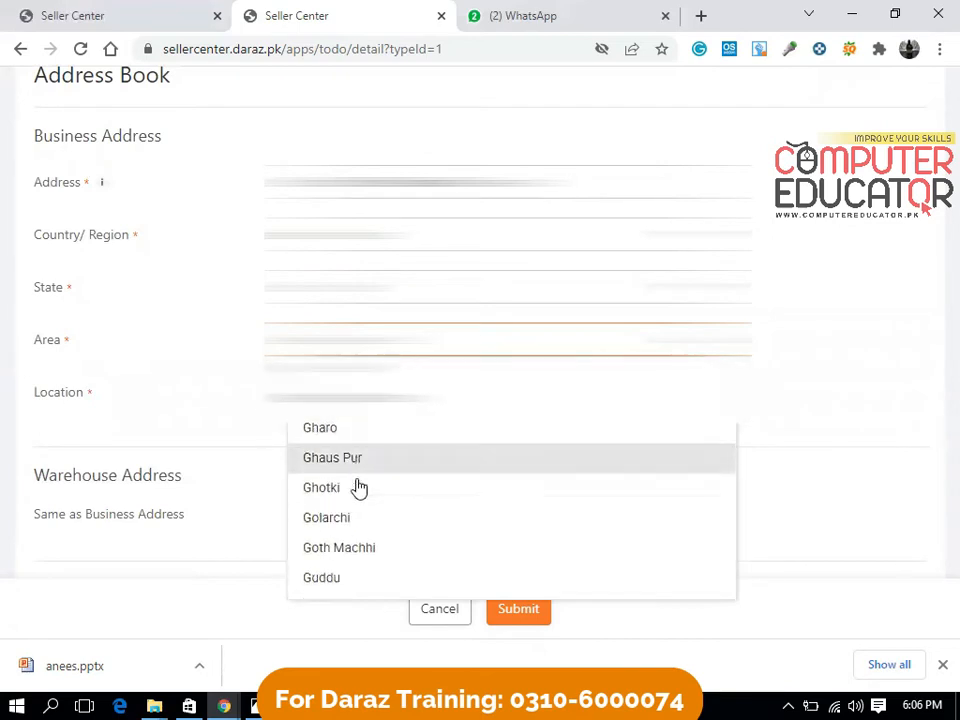
scroll(359, 487, down, 10)
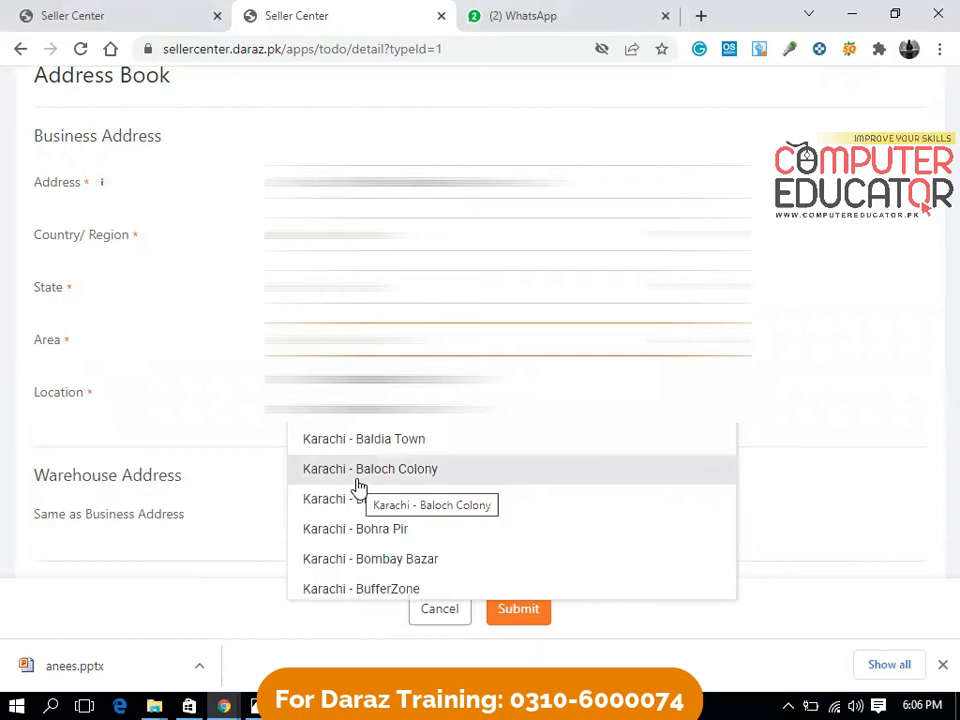
scroll(363, 495, down, 3)
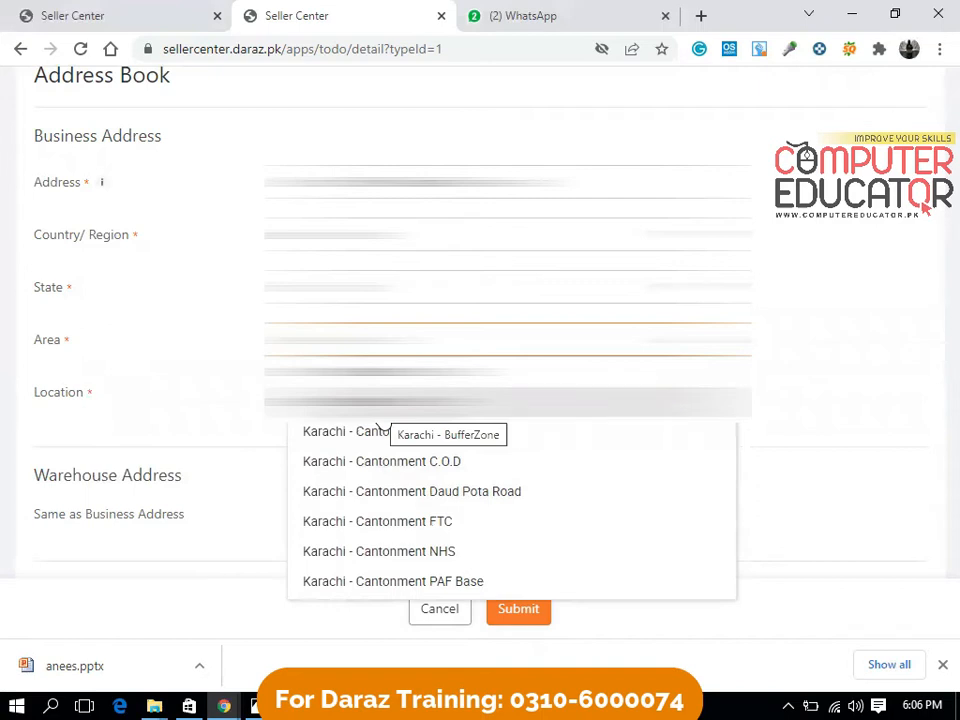
scroll(380, 425, down, 2)
scroll(371, 493, down, 3)
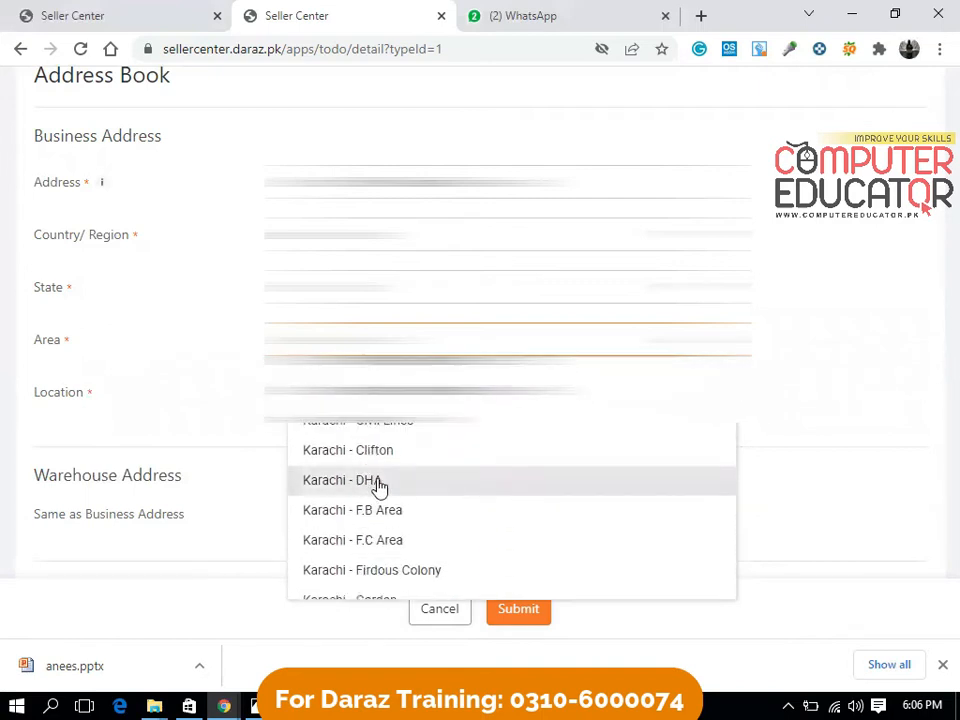
click(405, 520)
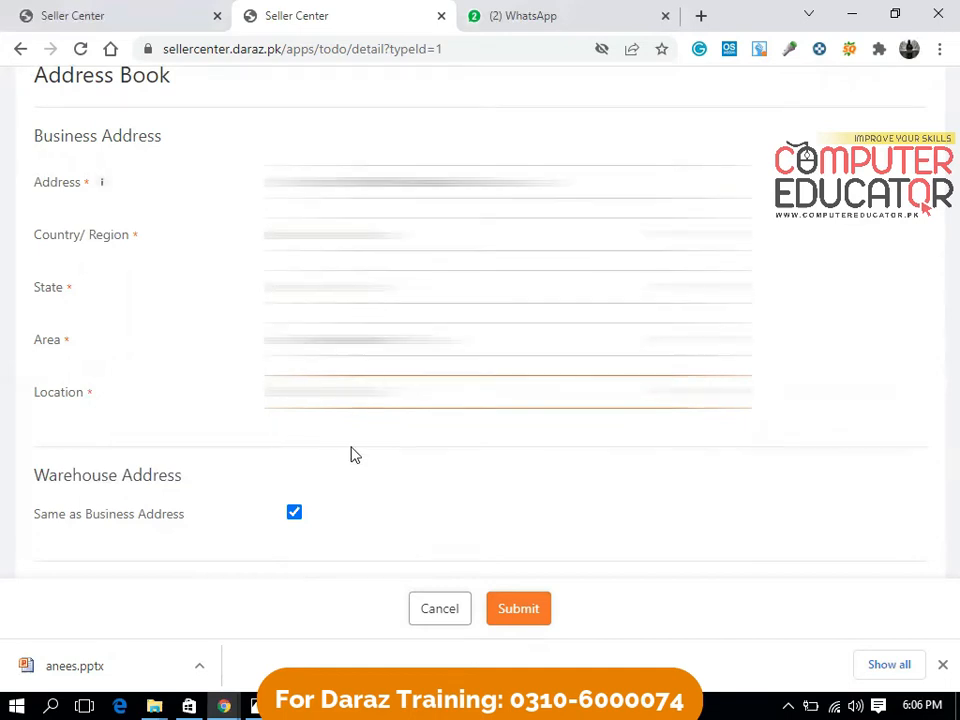
click(518, 610)
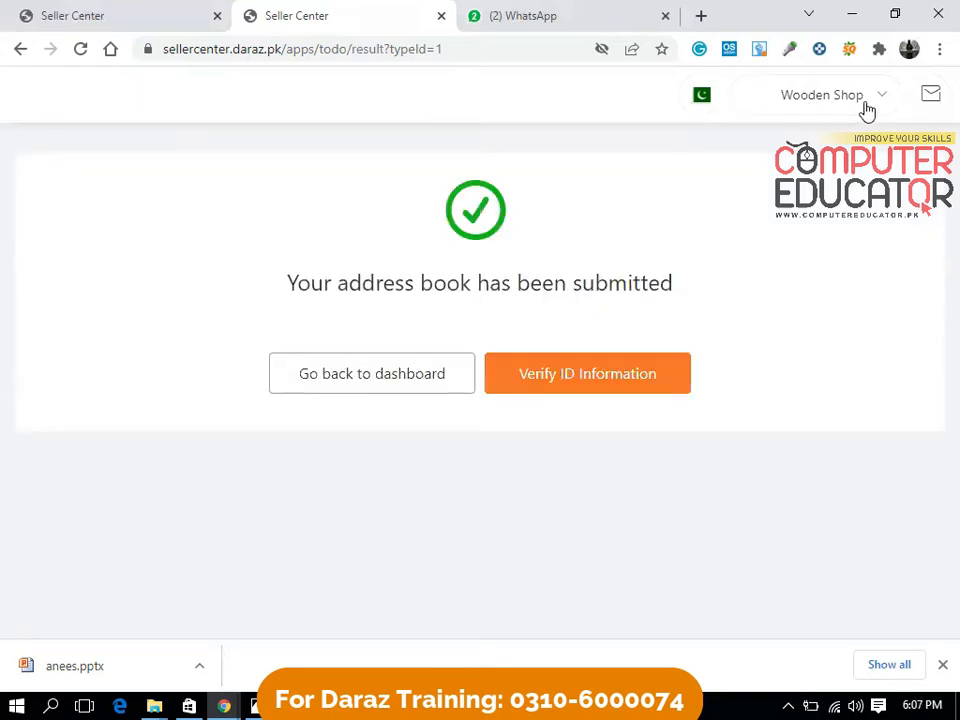
- Continue from the confirmation page to the Verify Identification Card form
click(587, 380)
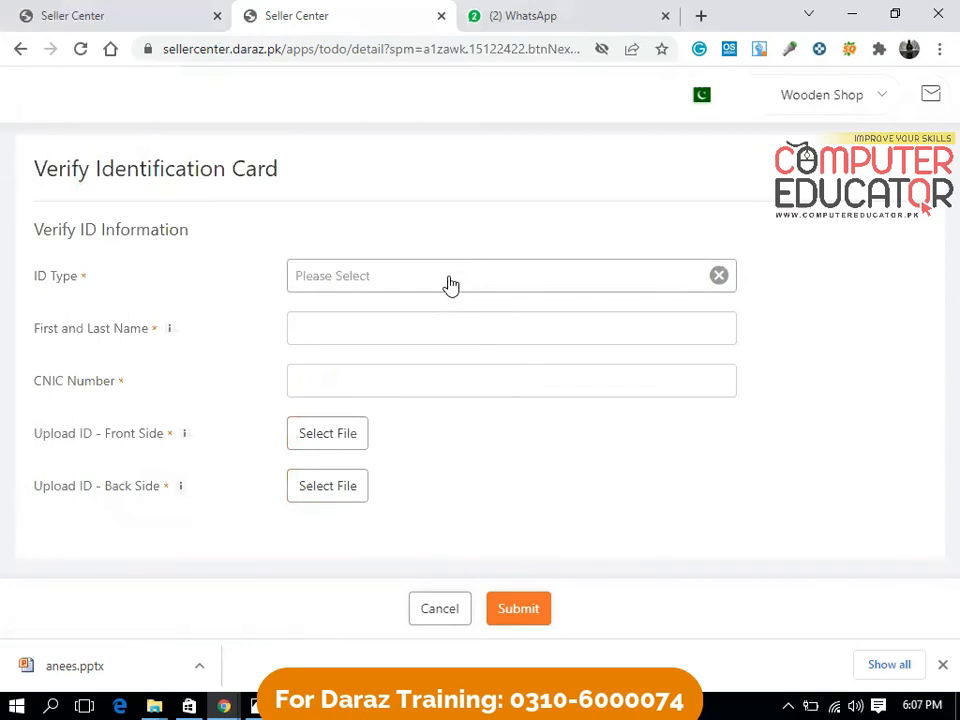
- Choose CNIC as the ID type, then enter the seller's full name and 13-digit CNIC number
click(449, 284)
click(388, 318)
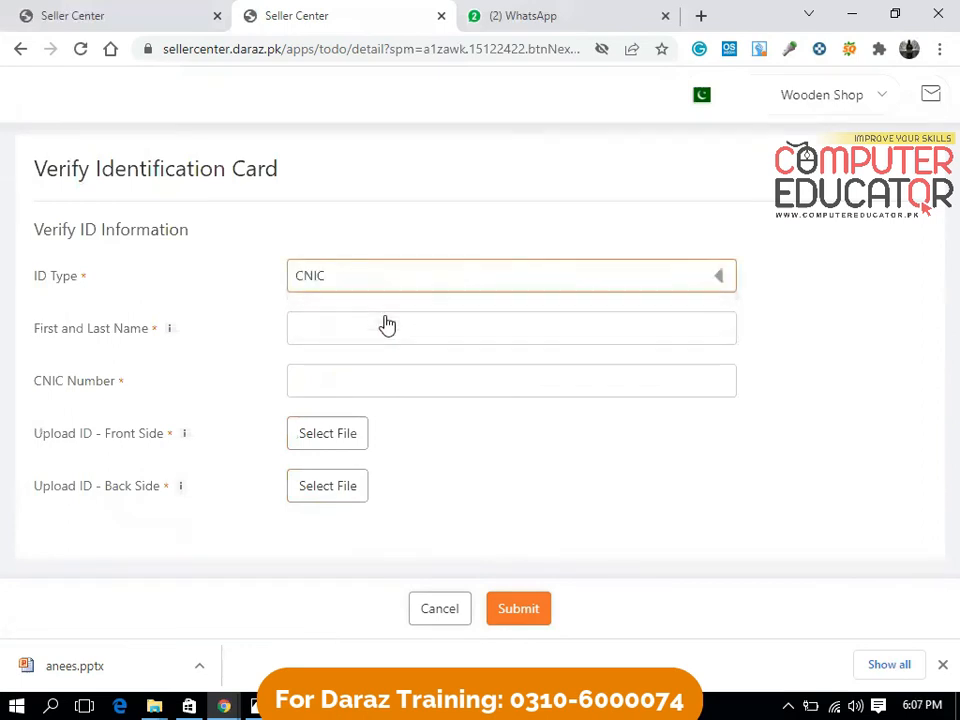
click(345, 332)
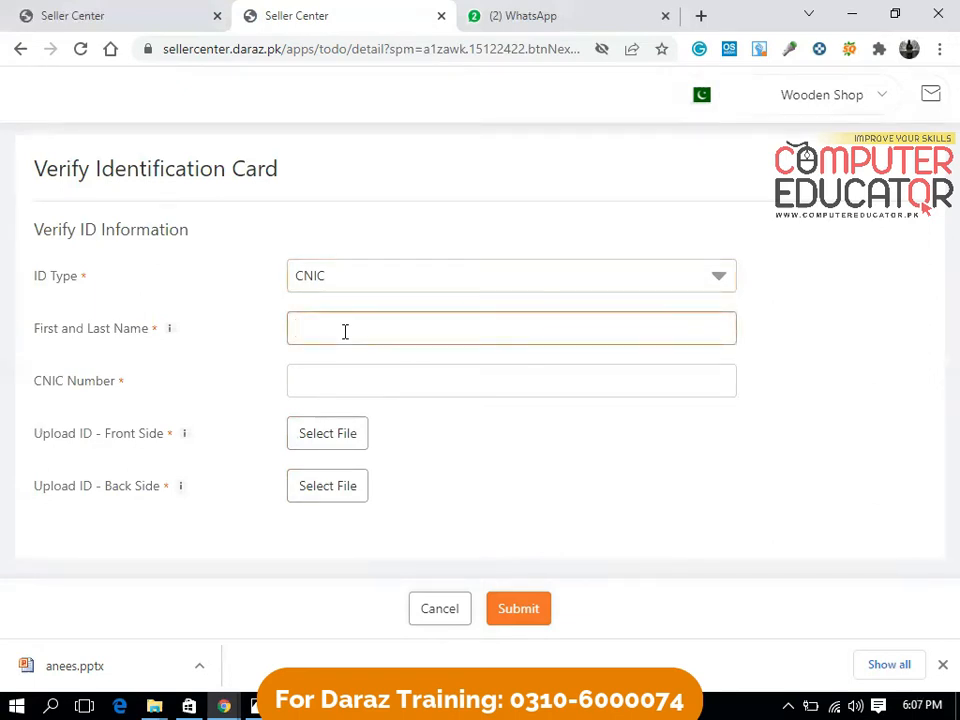
key(Tab)
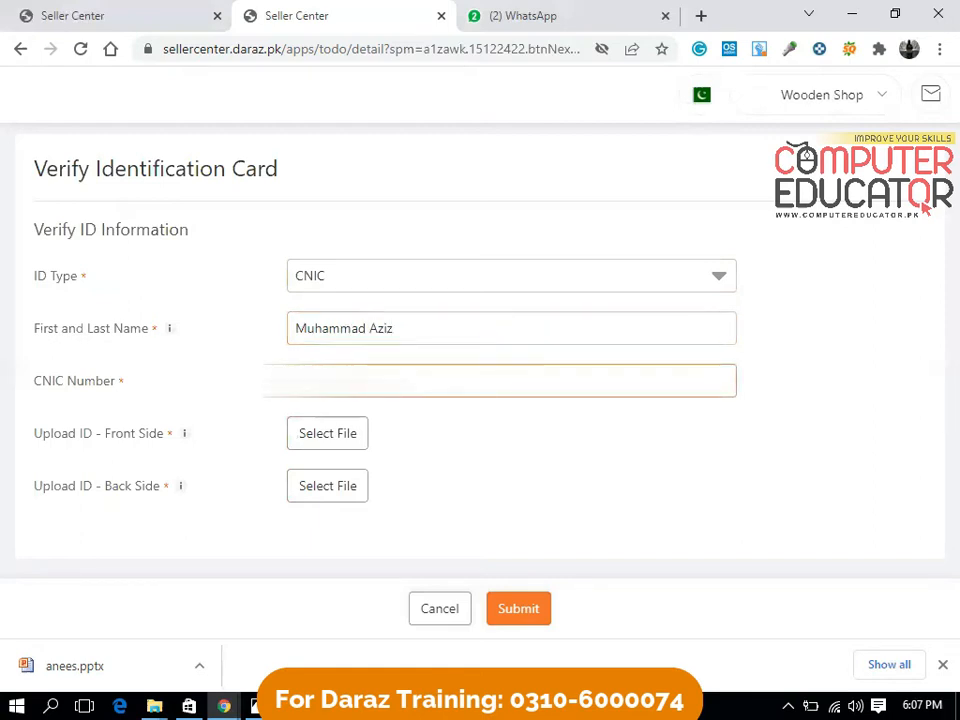
text(......)
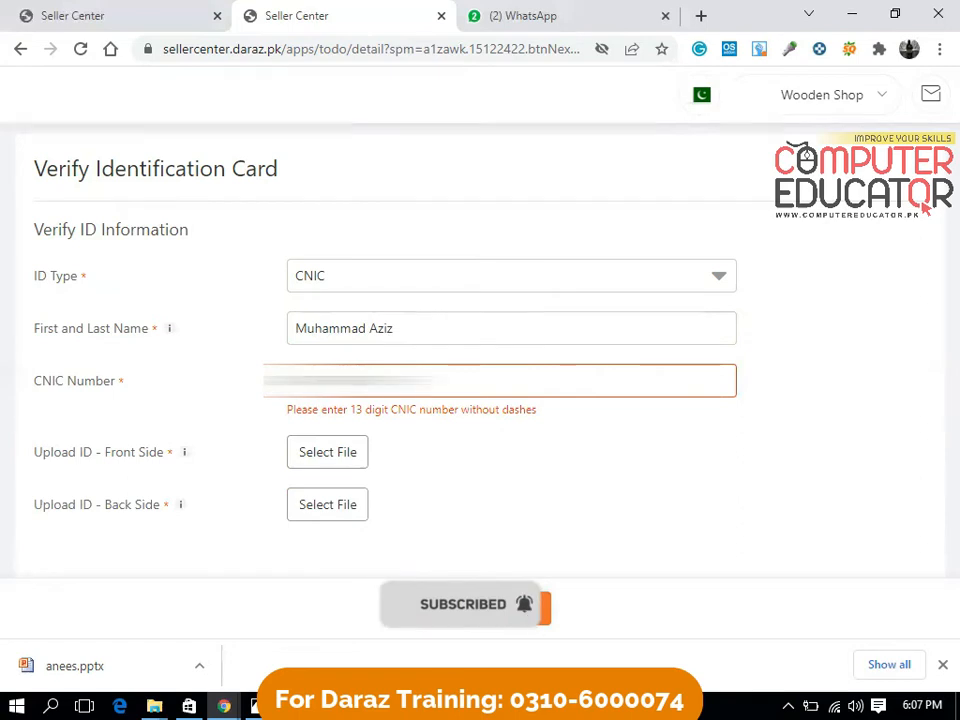
text(1)
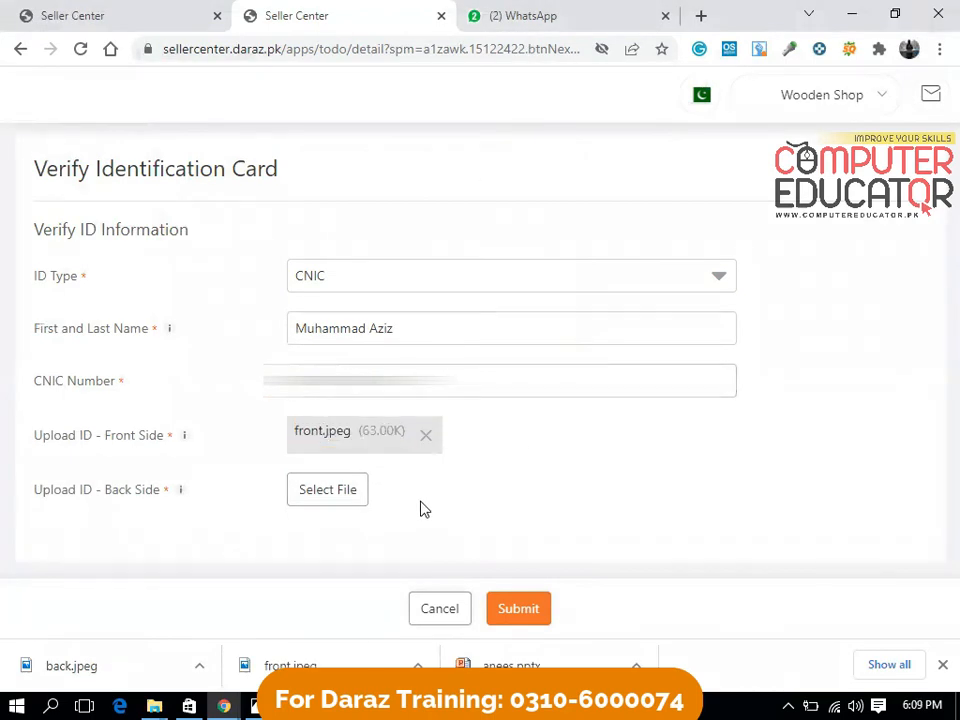
- Attach the back-side image of the ID card
click(320, 492)
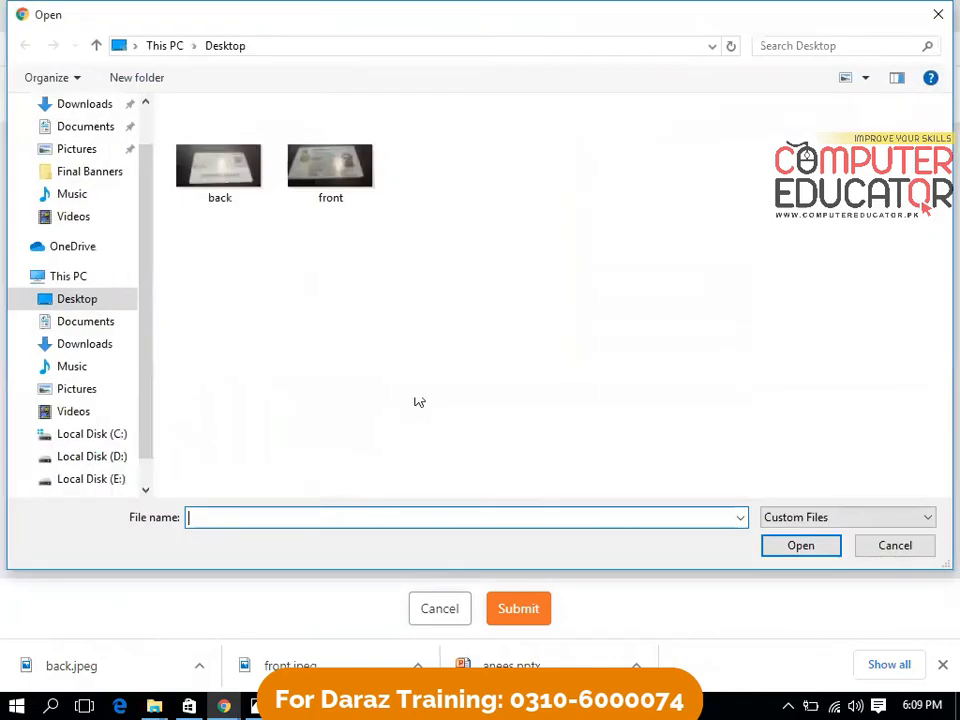
click(220, 165)
click(795, 549)
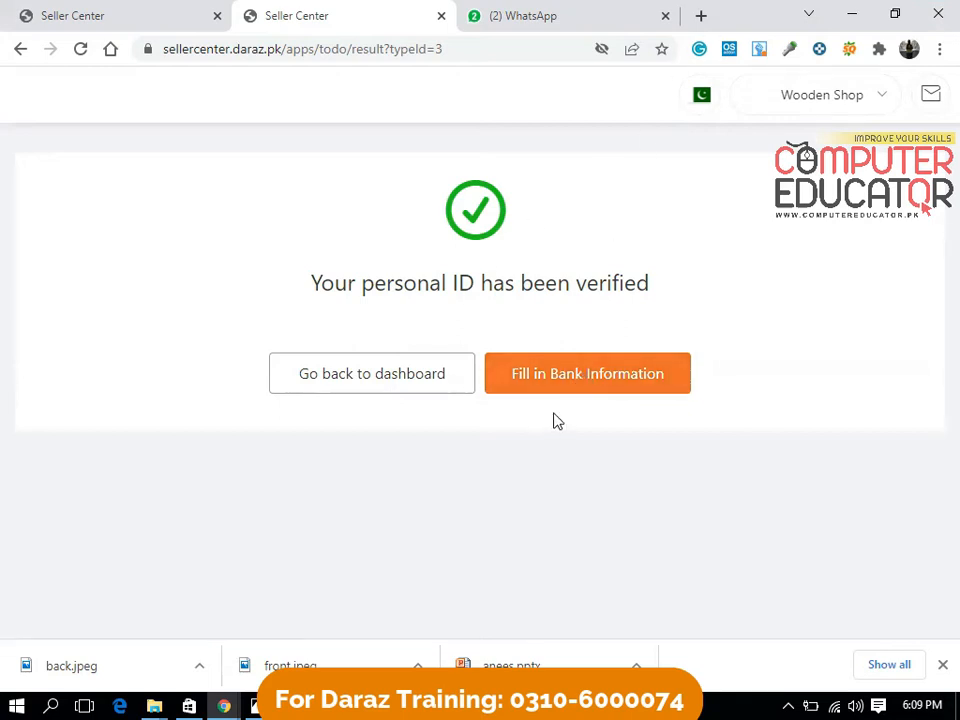
- On the Verify Bank Account form, enter the account title and paste in the IBAN
click(591, 385)
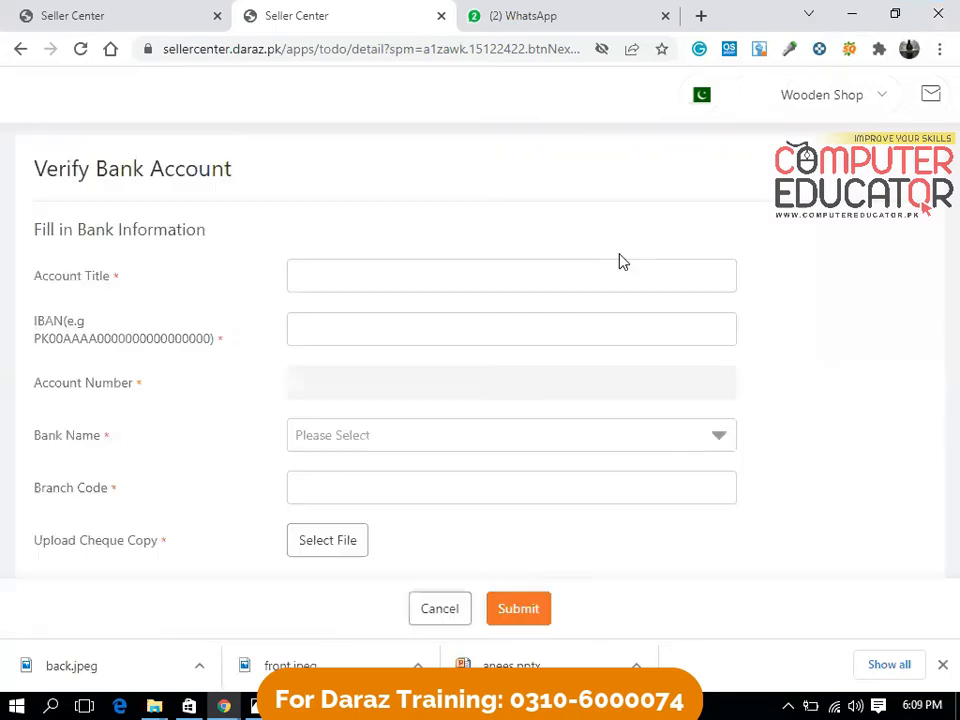
click(422, 276)
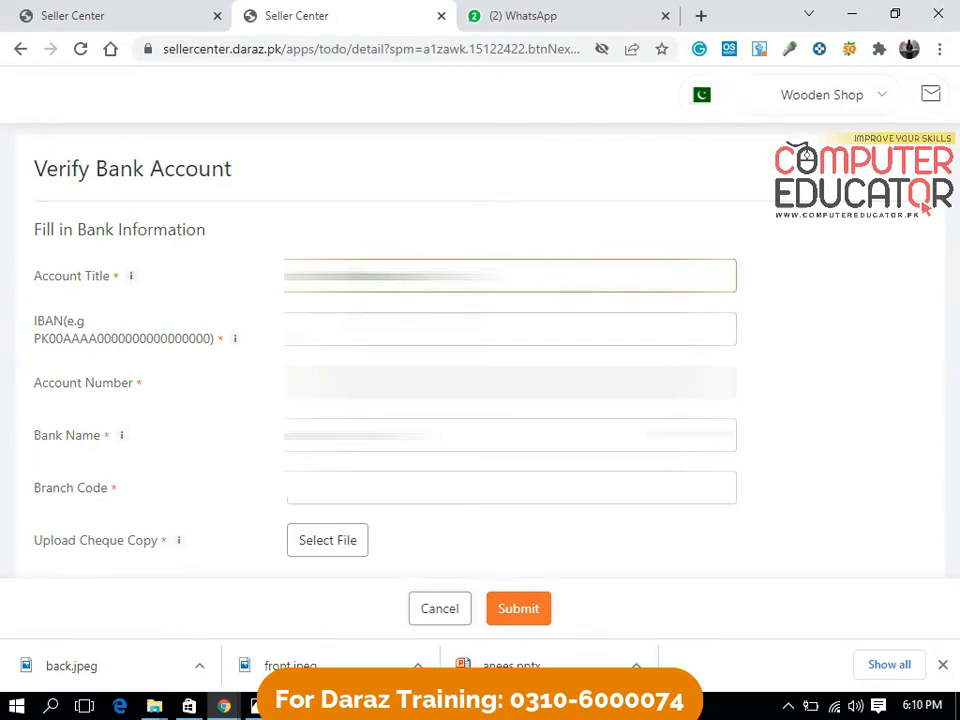
key(Tab)
key(ctrl+v)
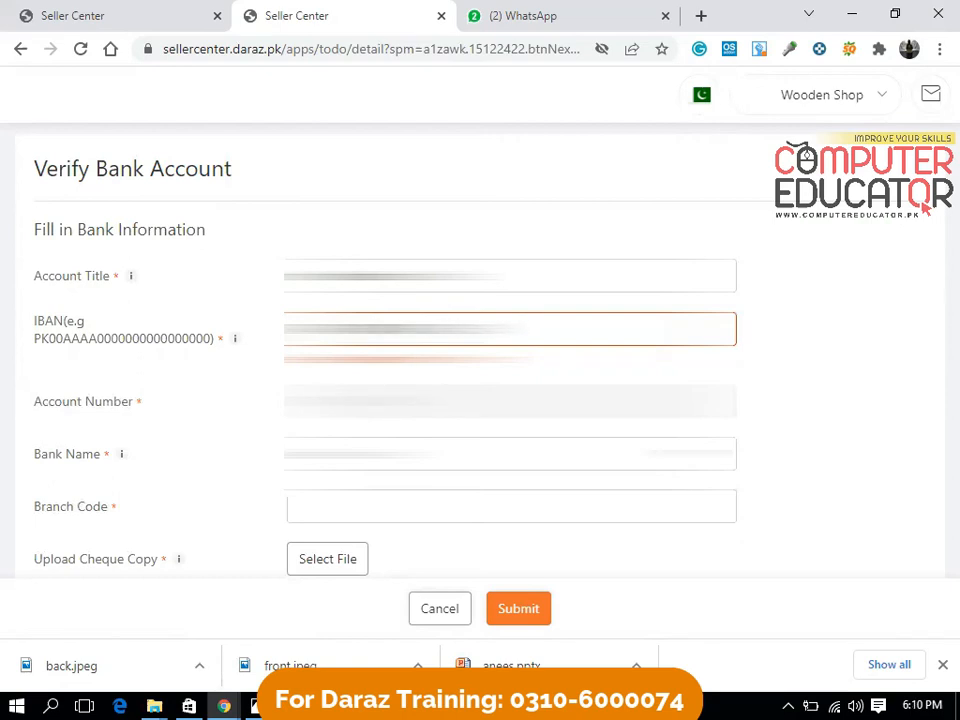
text(0)
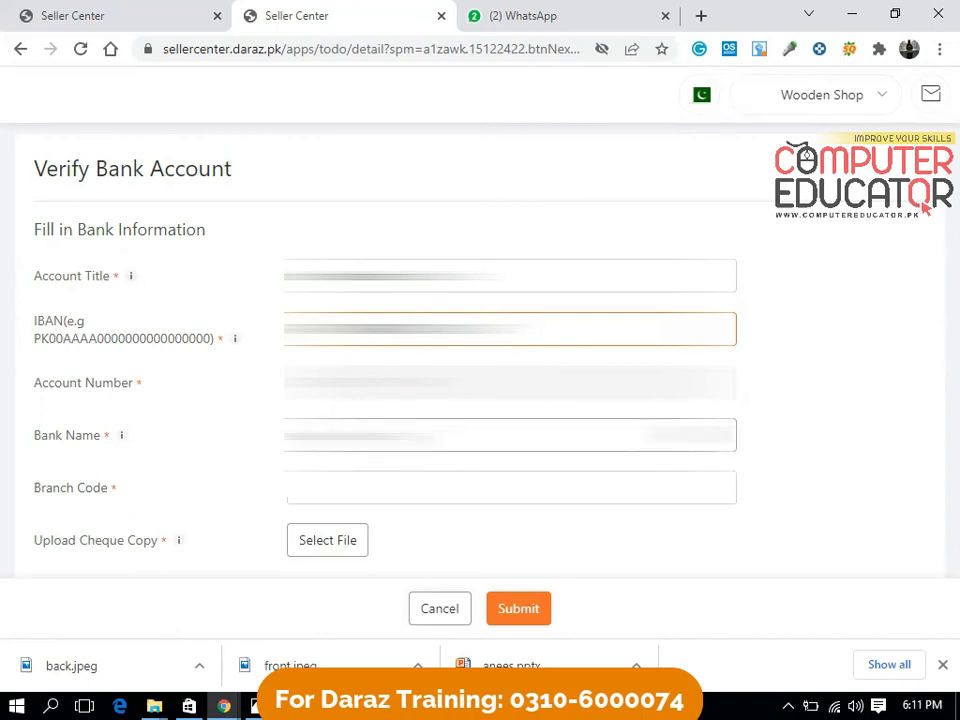
- Pick the account's bank from the Bank Name list and enter the branch code
click(690, 435)
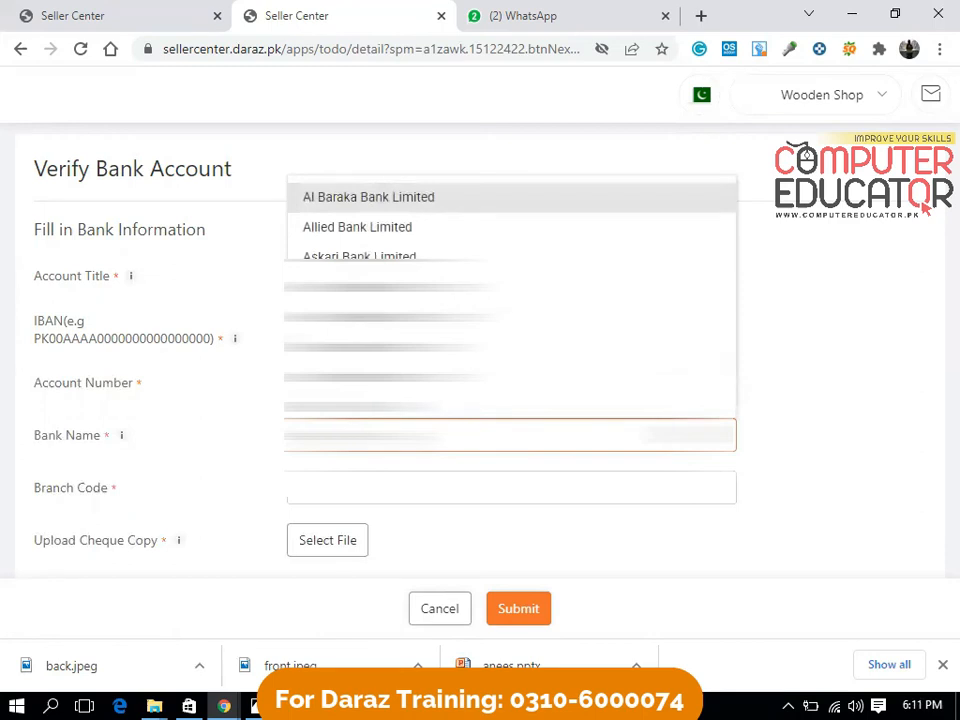
scroll(510, 303, down, 2)
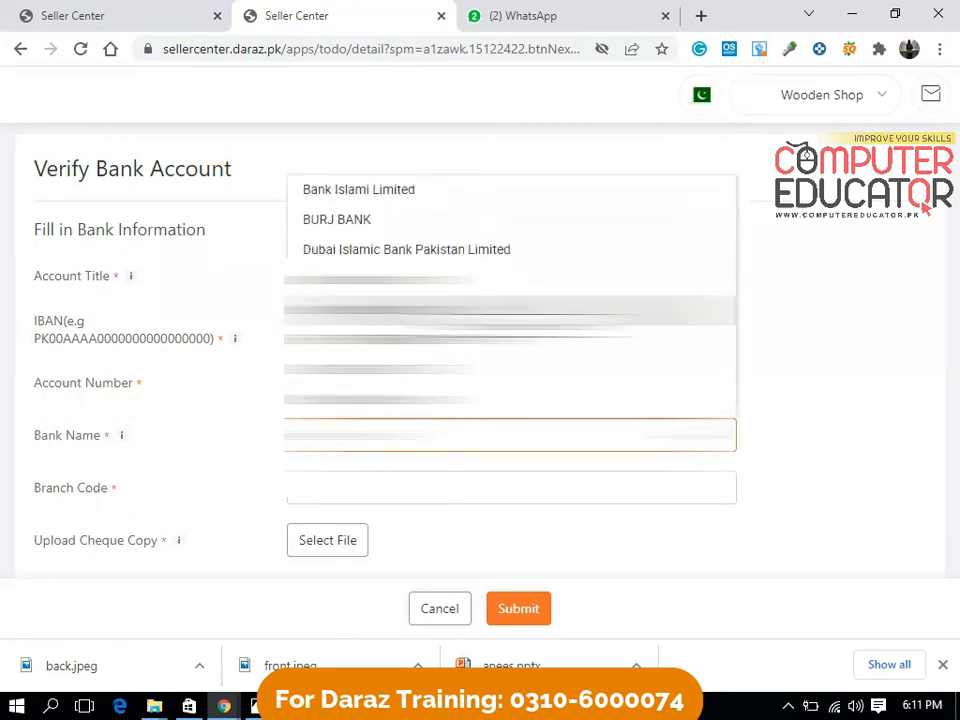
click(400, 280)
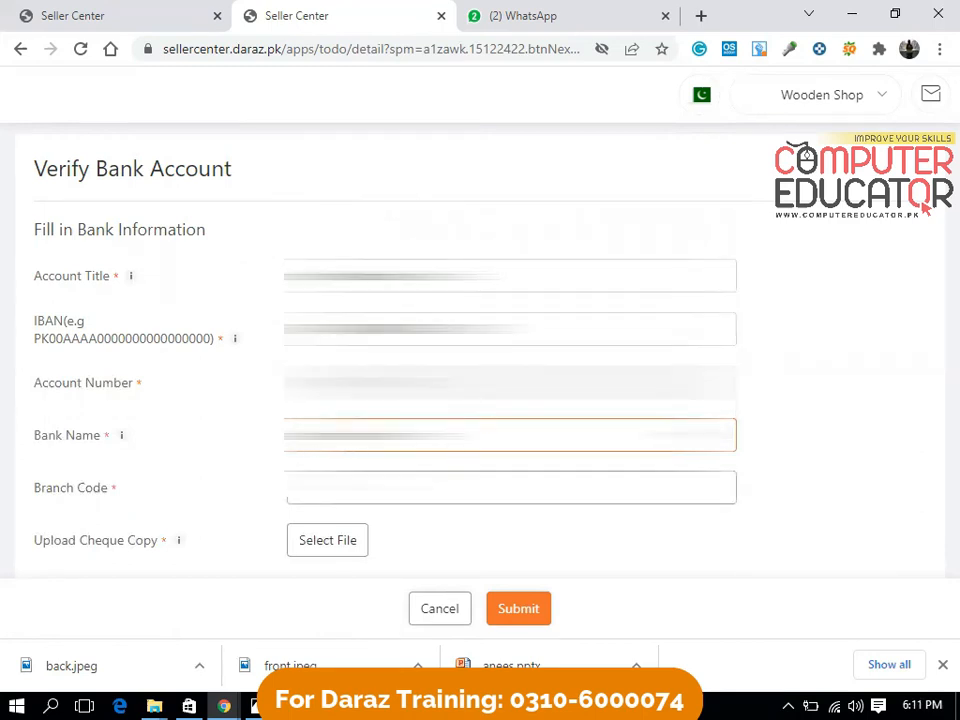
click(370, 485)
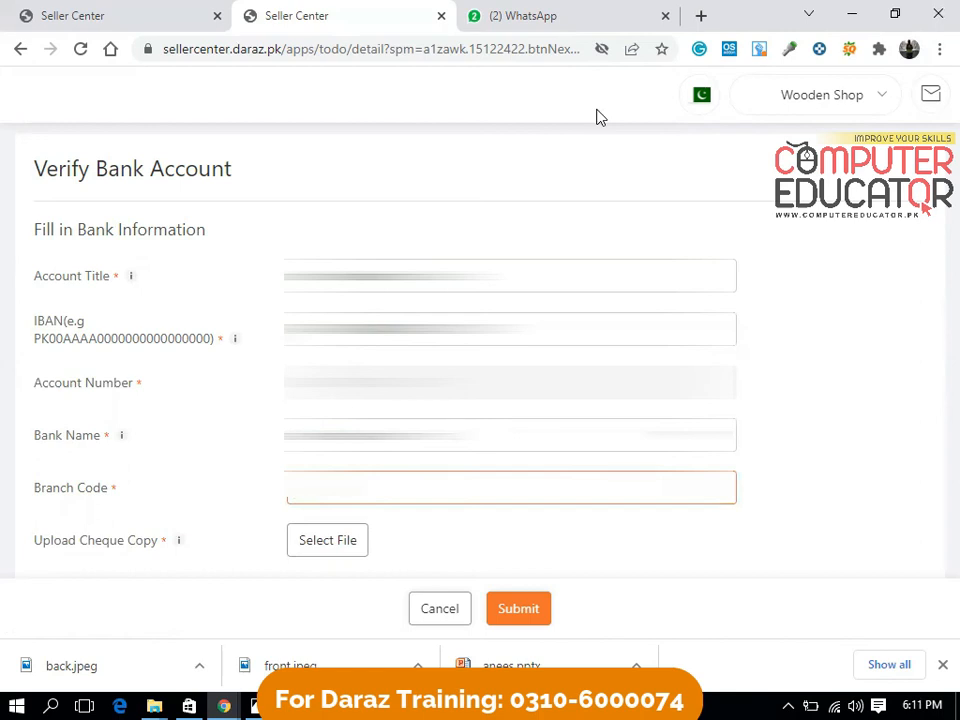
key(alt+Tab)
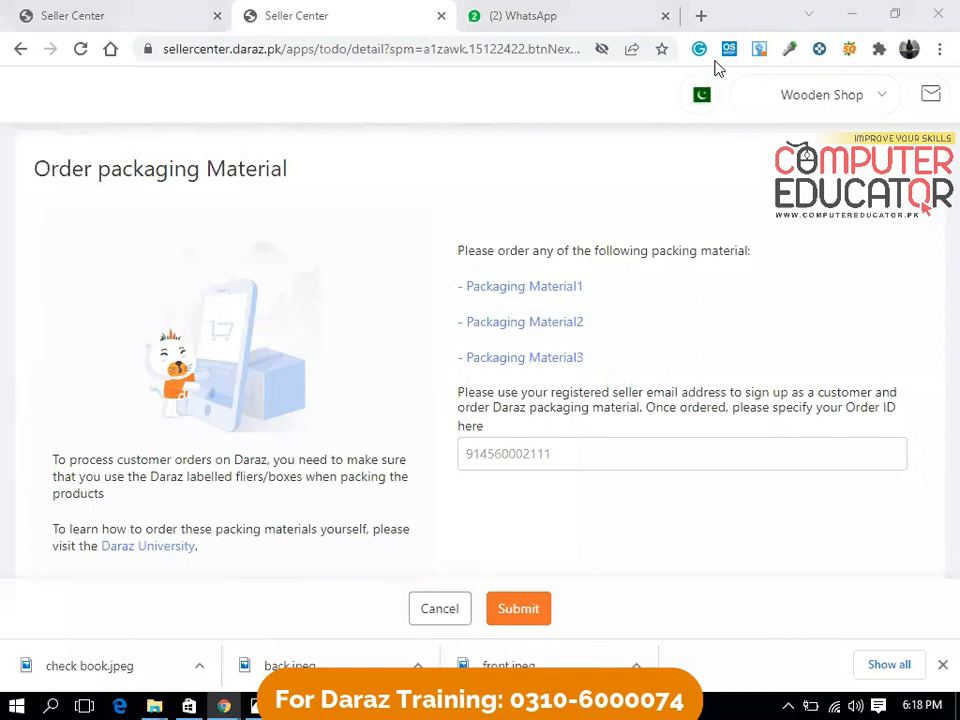
- Open the Packaging Material1 catalogue in a new Daraz Packaging Materials tab
click(548, 291)
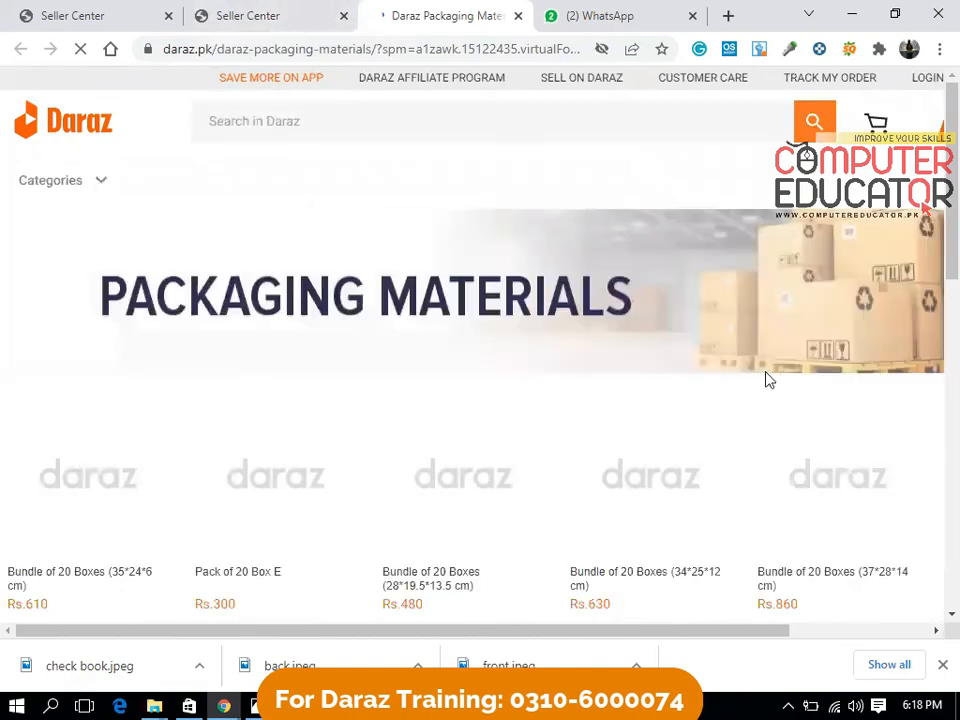
- Browse the box bundles in the Packaging Materials catalogue, then close that tab
scroll(720, 418, down, 3)
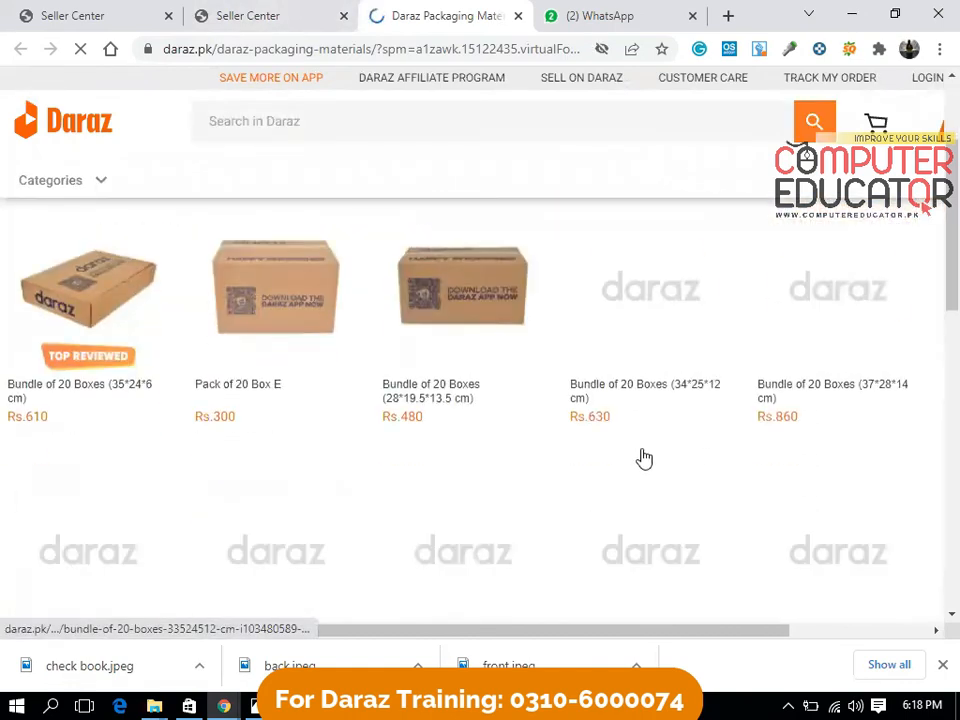
scroll(643, 458, down, 3)
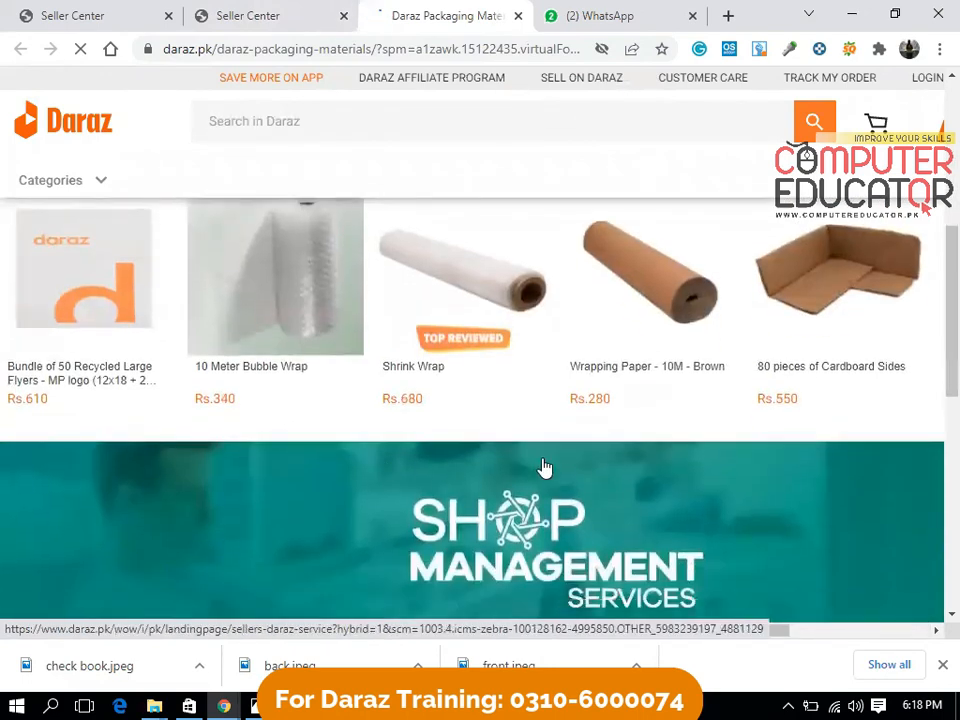
scroll(735, 461, up, 1)
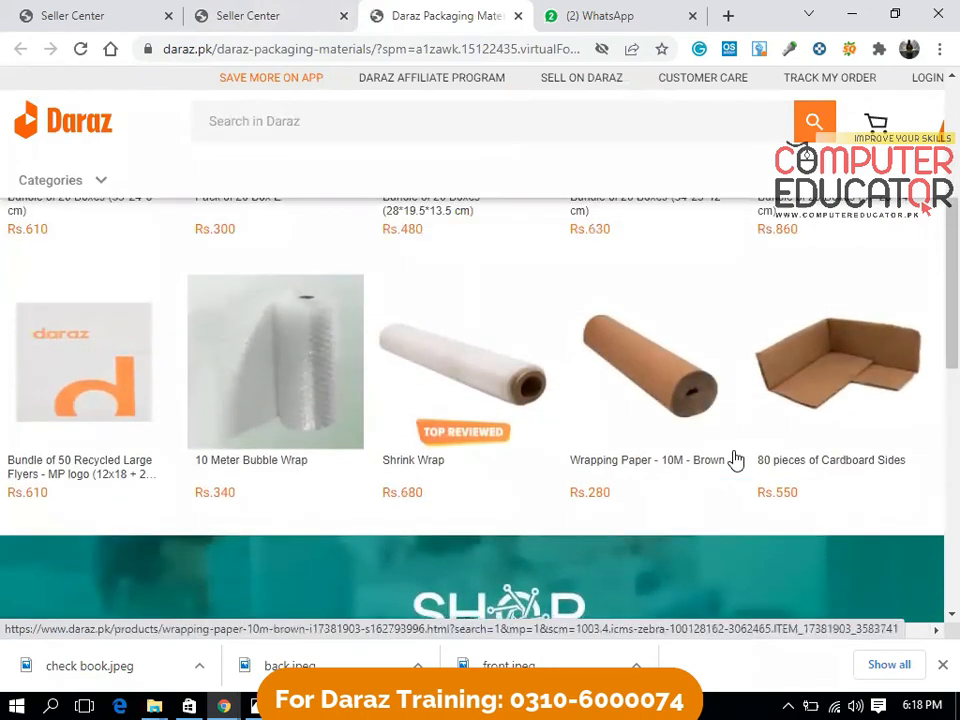
scroll(735, 459, up, 2)
scroll(735, 459, down, 2)
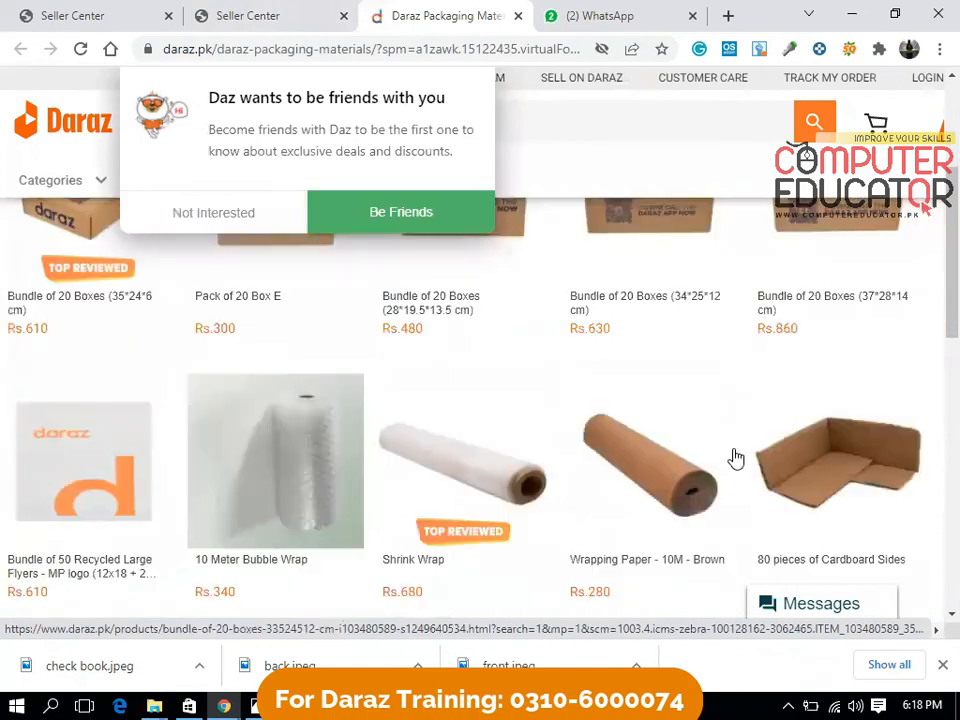
scroll(735, 458, down, 5)
scroll(735, 458, up, 7)
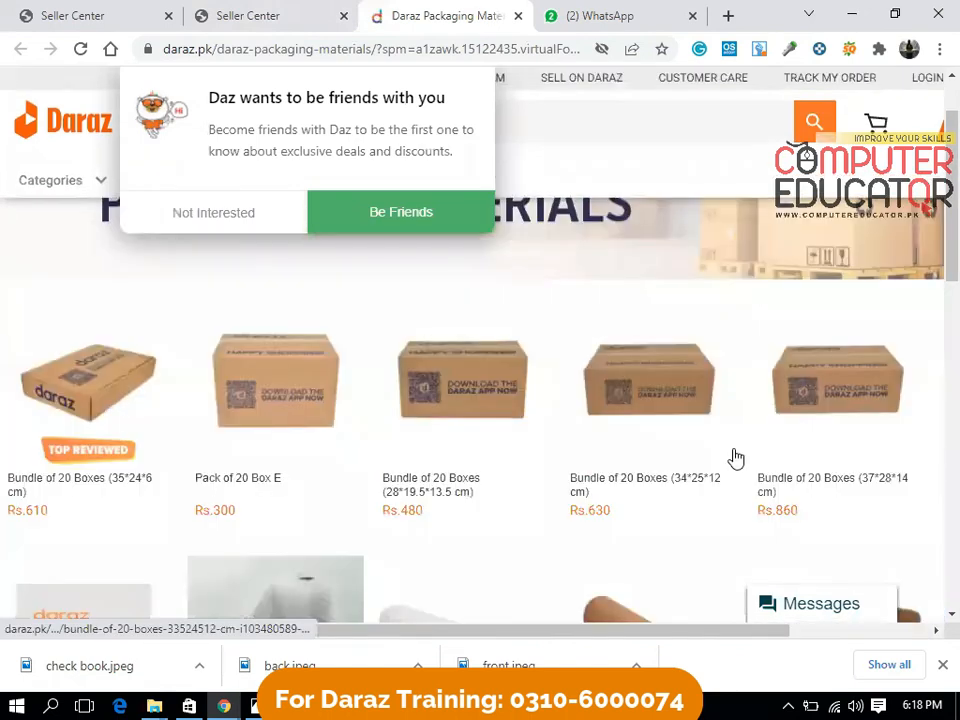
scroll(735, 458, down, 2)
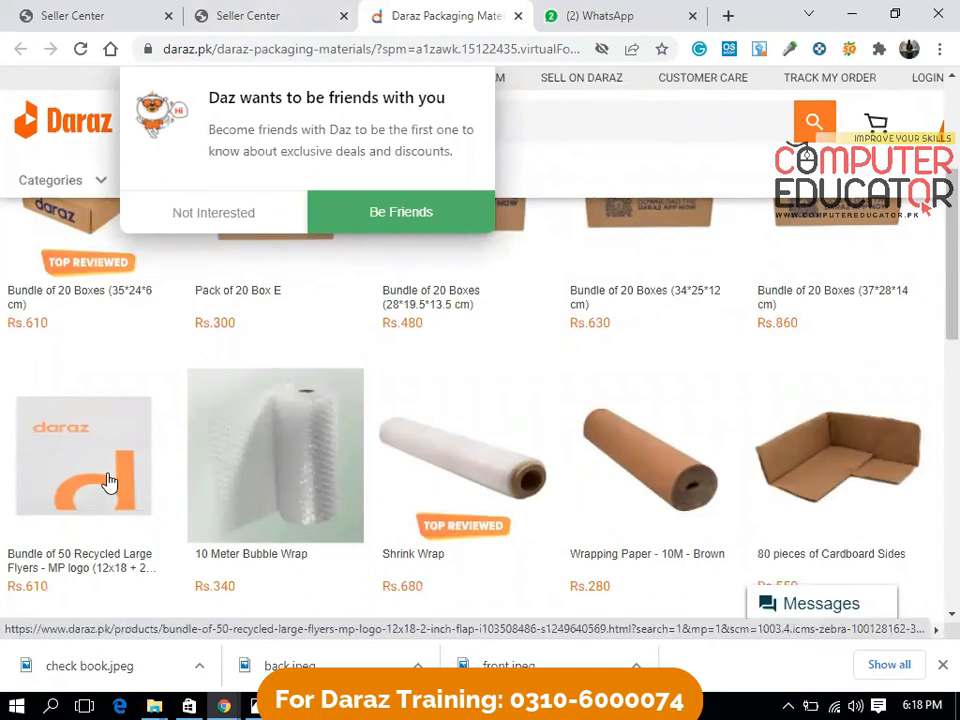
scroll(110, 482, down, 1)
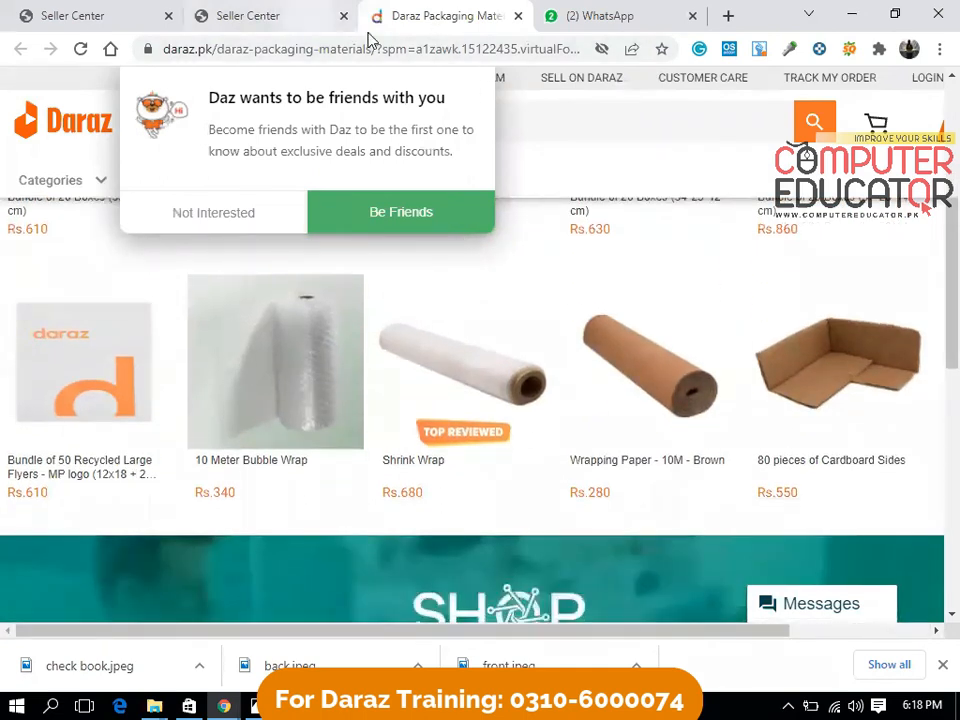
key(ctrl+shift+Page_Up)
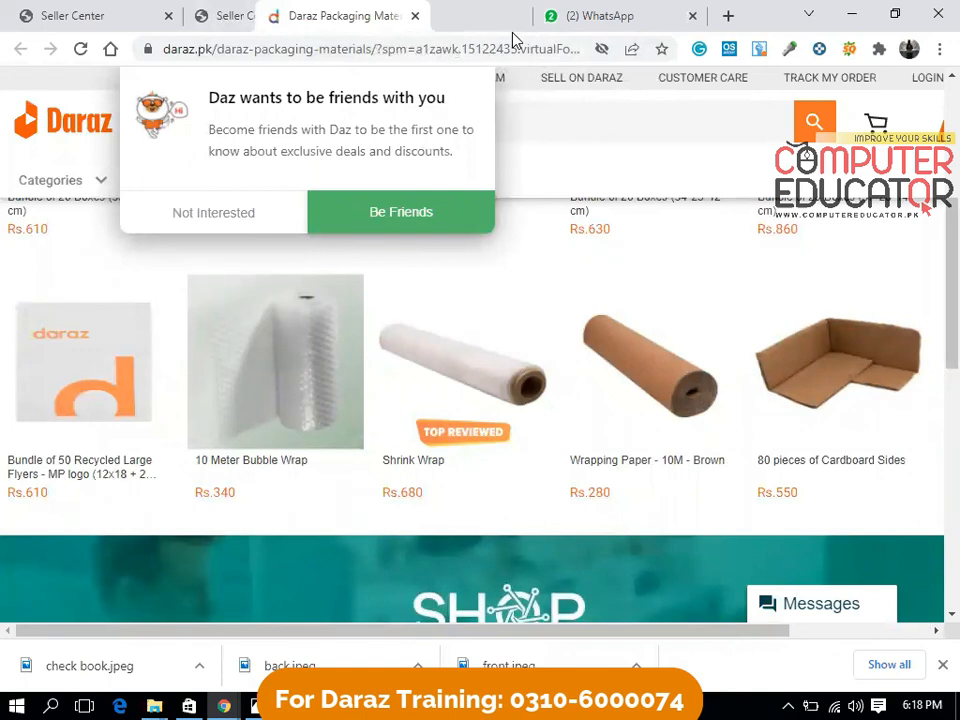
key(ctrl+w)
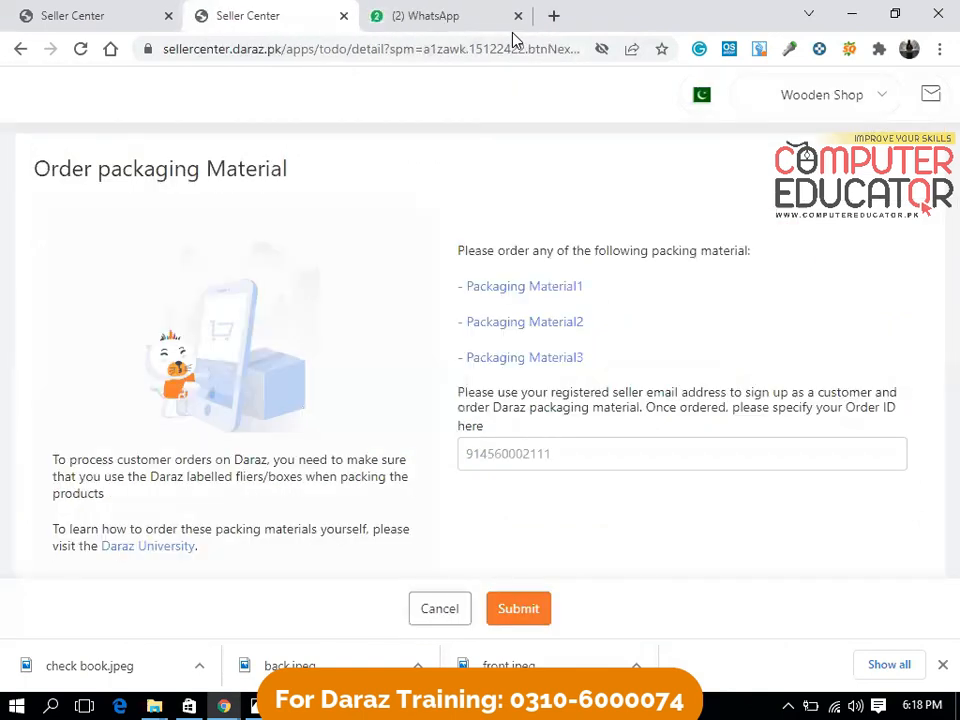
- Enter the packaging order number into the Order ID field
click(509, 461)
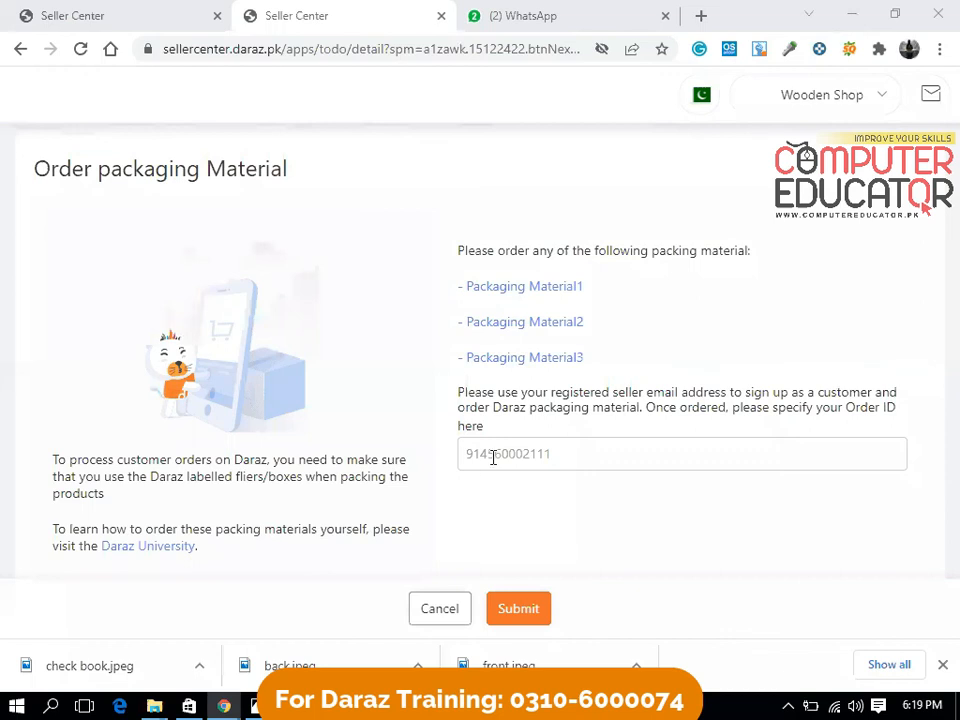
click(492, 457)
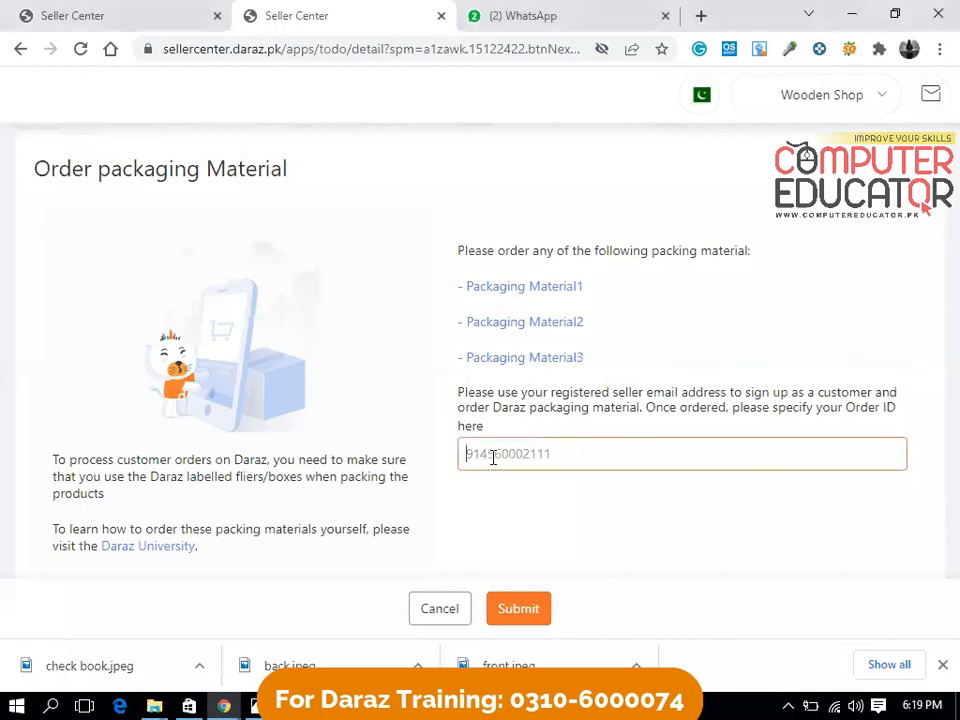
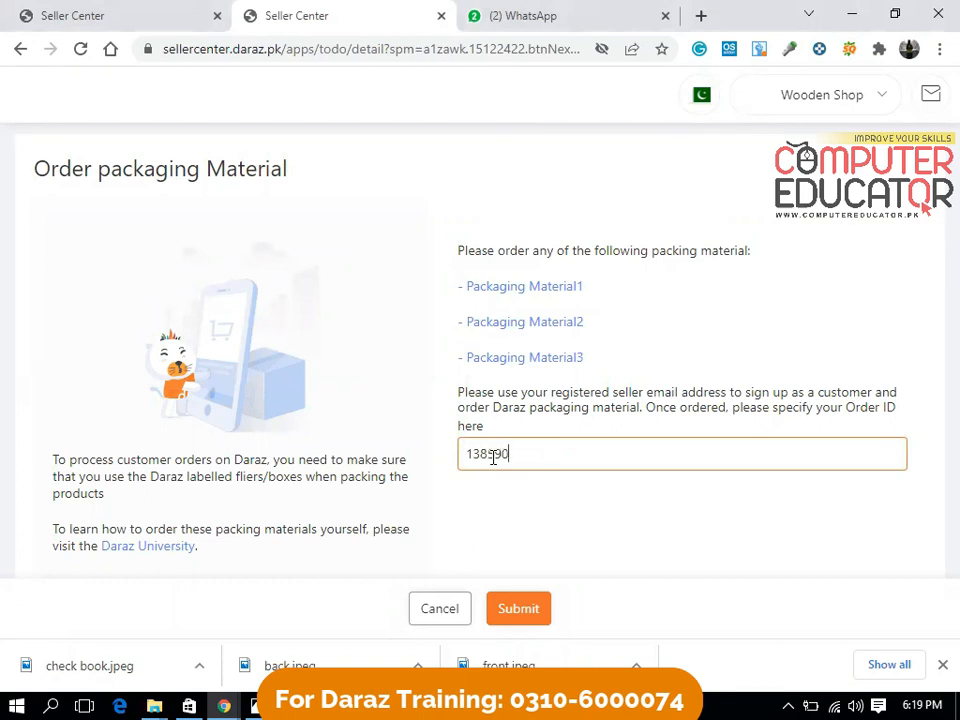
- Submit the packaging order ID, then continue to the Upload Your SKU step
click(523, 614)
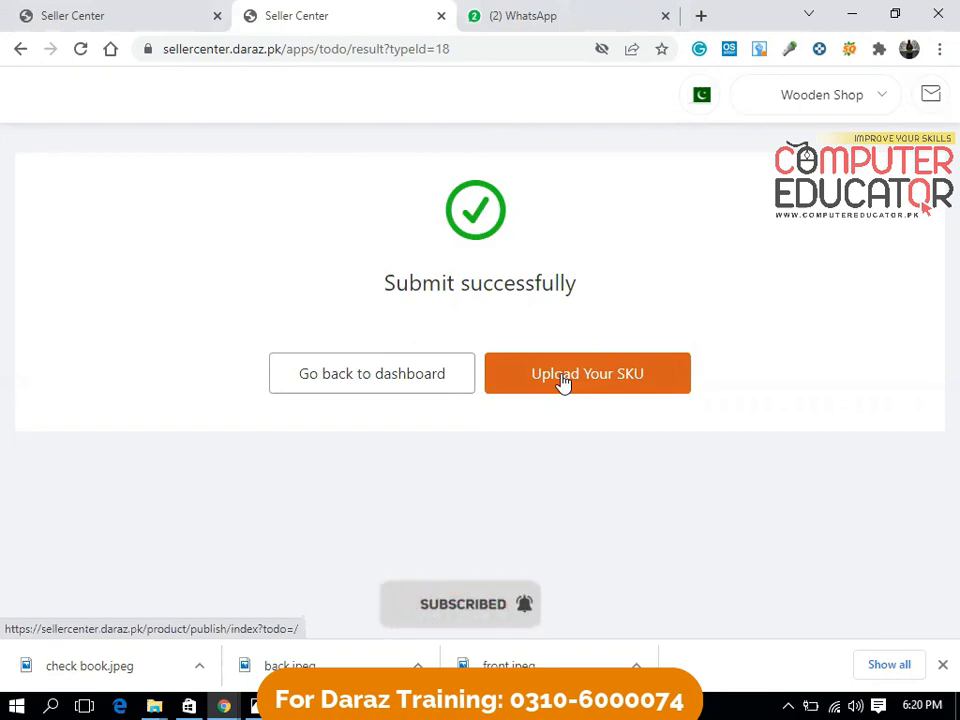
click(563, 380)
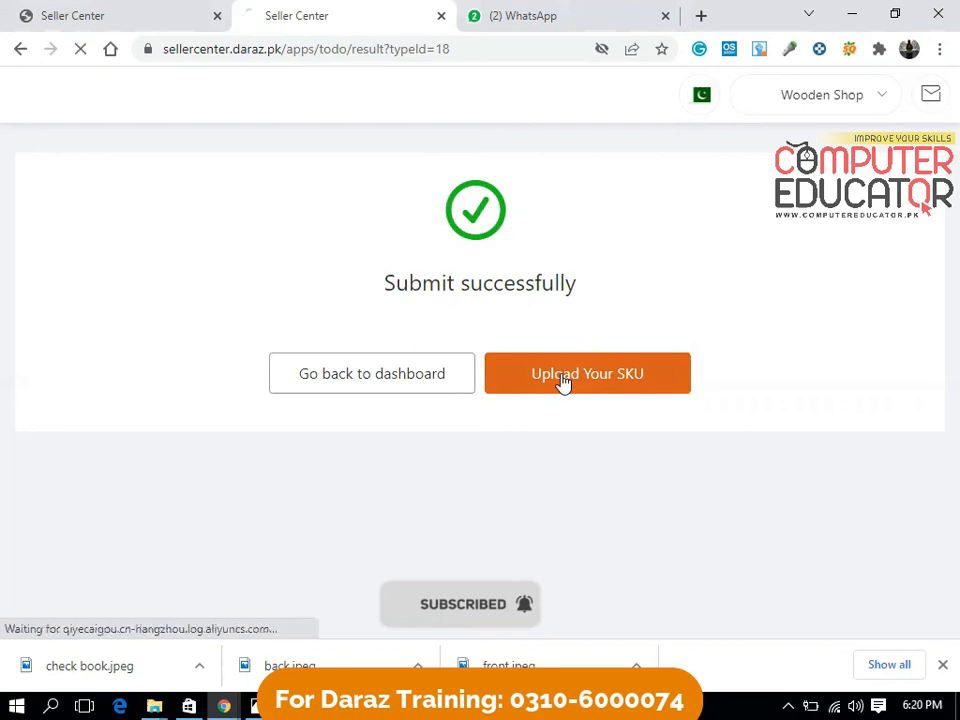